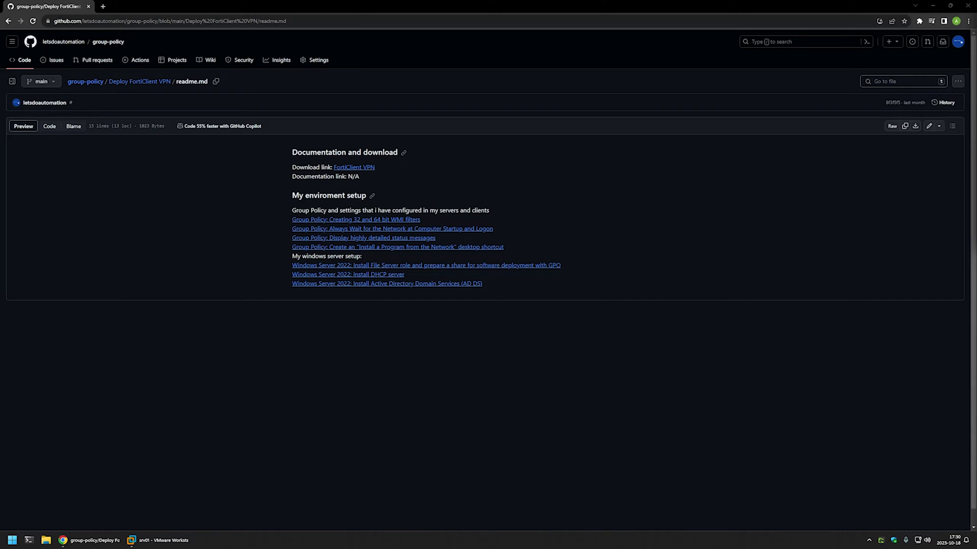
Examine the Group Policy and Windows Server setup links in the readme's environment setup section.
{"action": "left_click_drag", "start_coordinate": [483, 283], "coordinate": [292, 209]}
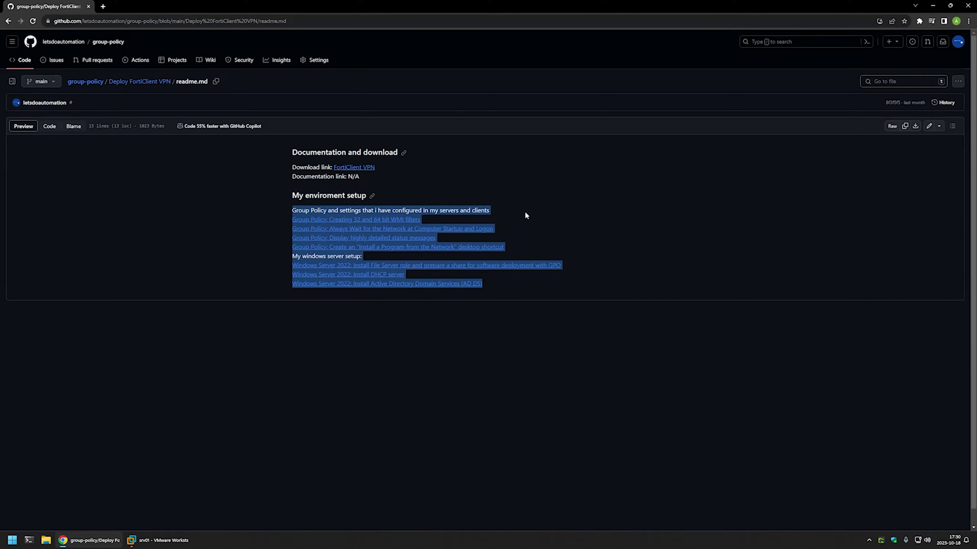
{"action": "left_click", "coordinate": [558, 221]}
{"action": "left_click_drag", "start_coordinate": [497, 285], "coordinate": [276, 260]}
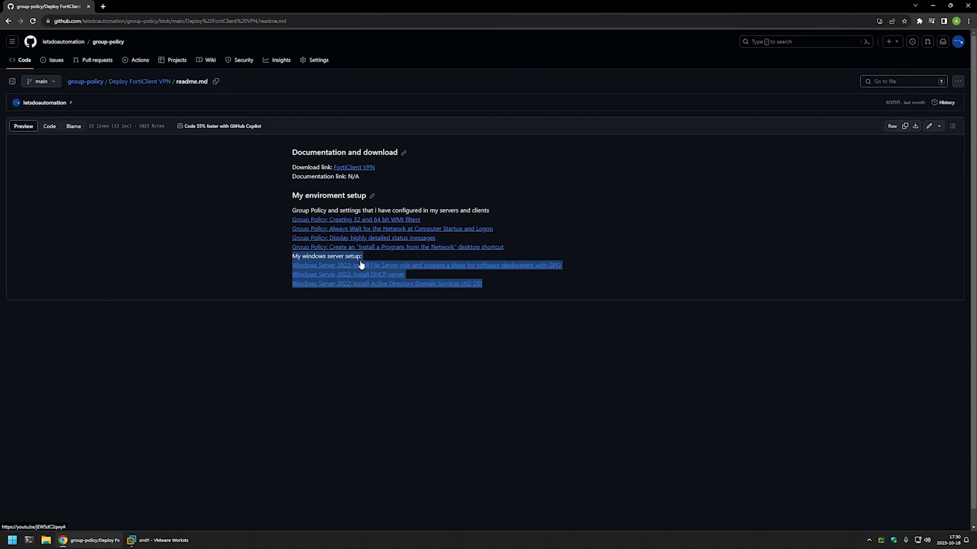
{"action": "left_click", "coordinate": [515, 249]}
{"action": "left_click_drag", "start_coordinate": [514, 249], "coordinate": [490, 207]}
{"action": "left_click", "coordinate": [493, 209]}
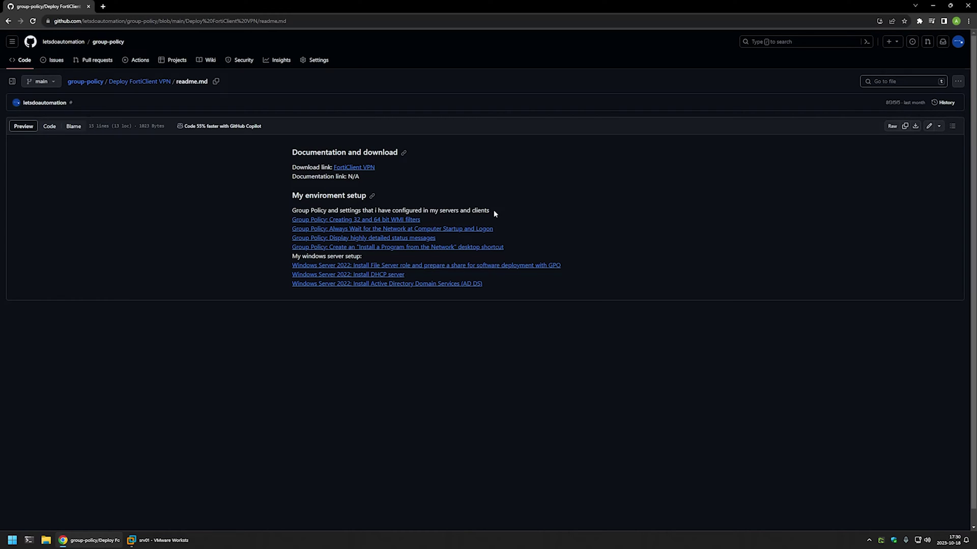
Open the FortiClient VPN download link from the readme and download the VPN-only FortiClient installer for Windows from Fortinet's page.
{"action": "middle_click", "coordinate": [356, 167]}
{"action": "left_click", "coordinate": [131, 7]}
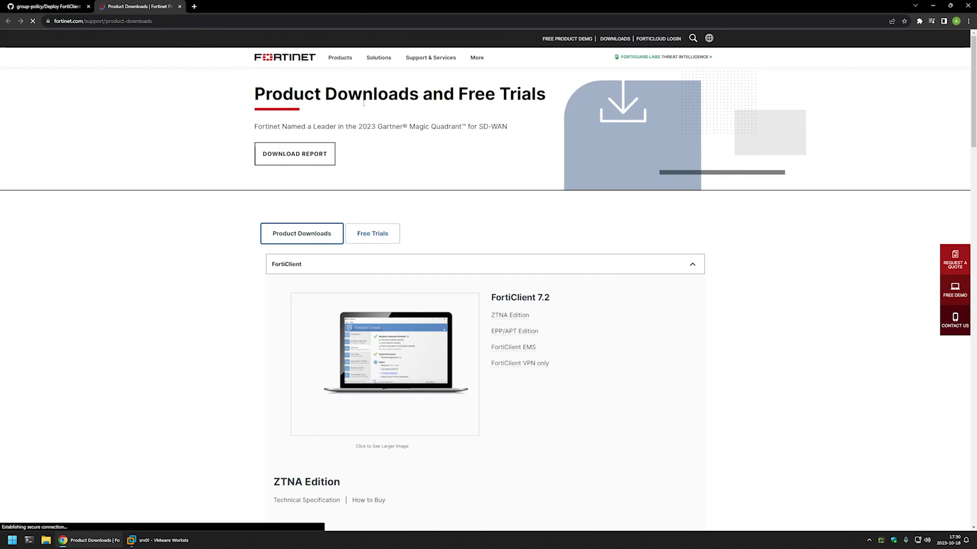
{"action": "scroll", "coordinate": [488, 163], "scroll_direction": "down", "scroll_amount": 15}
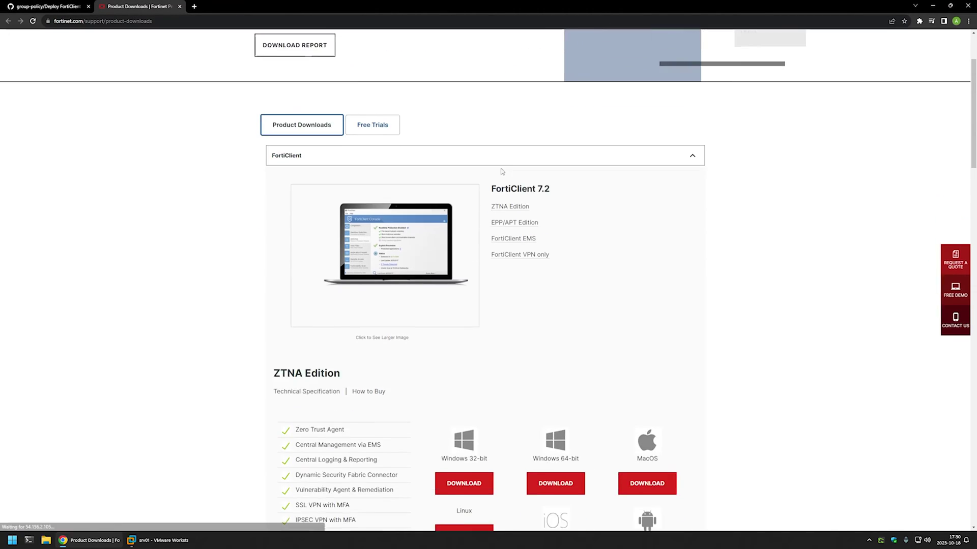
{"action": "scroll", "coordinate": [501, 168], "scroll_direction": "down", "scroll_amount": 2}
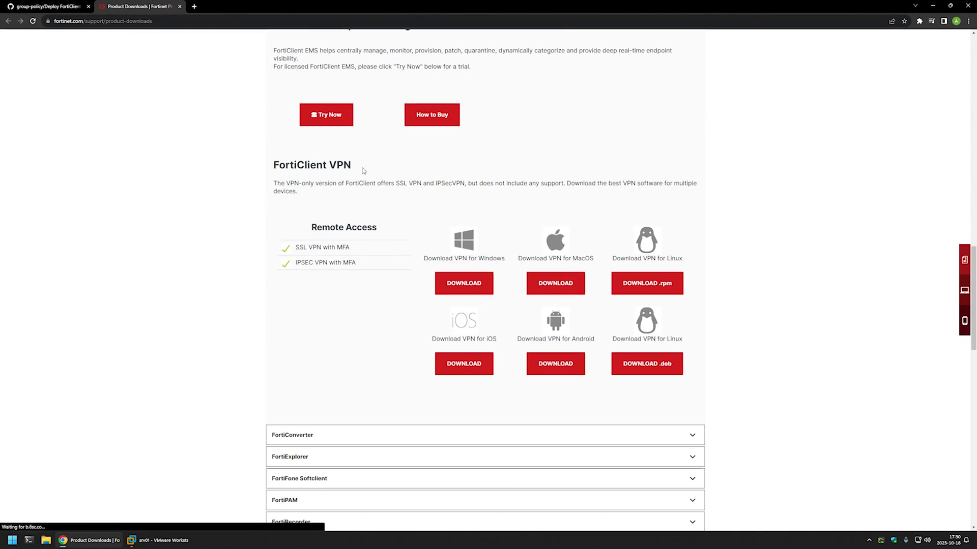
{"action": "left_click_drag", "start_coordinate": [362, 169], "coordinate": [274, 173]}
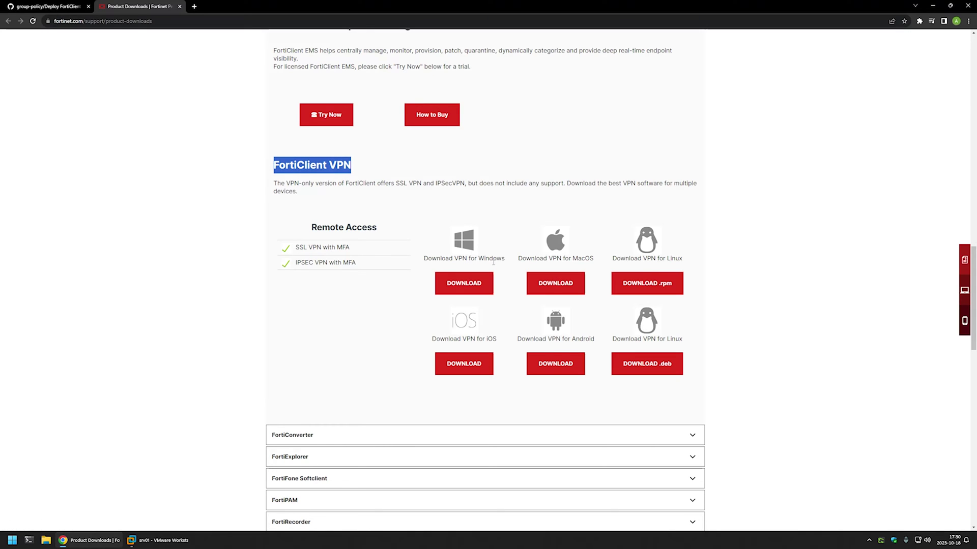
{"action": "left_click_drag", "start_coordinate": [506, 260], "coordinate": [453, 260]}
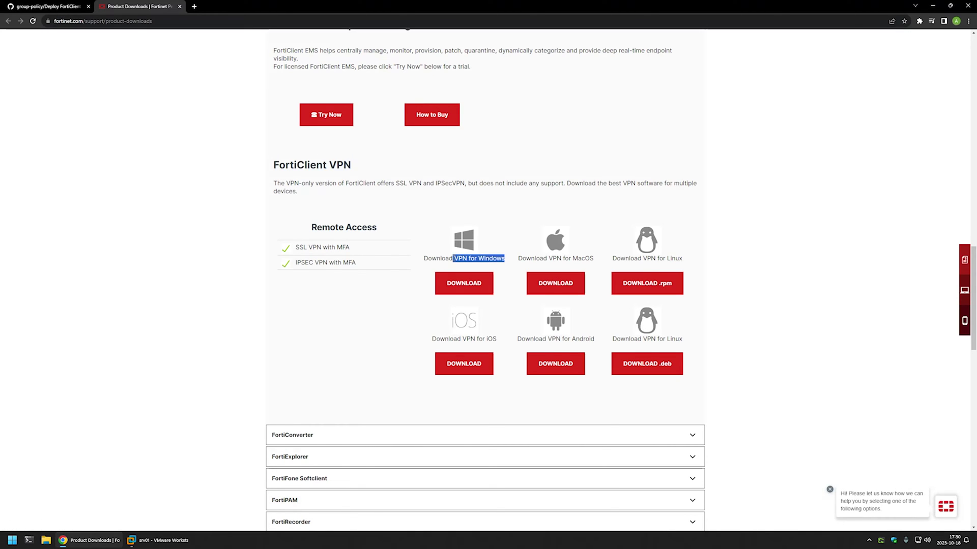
{"action": "left_click", "coordinate": [463, 284]}
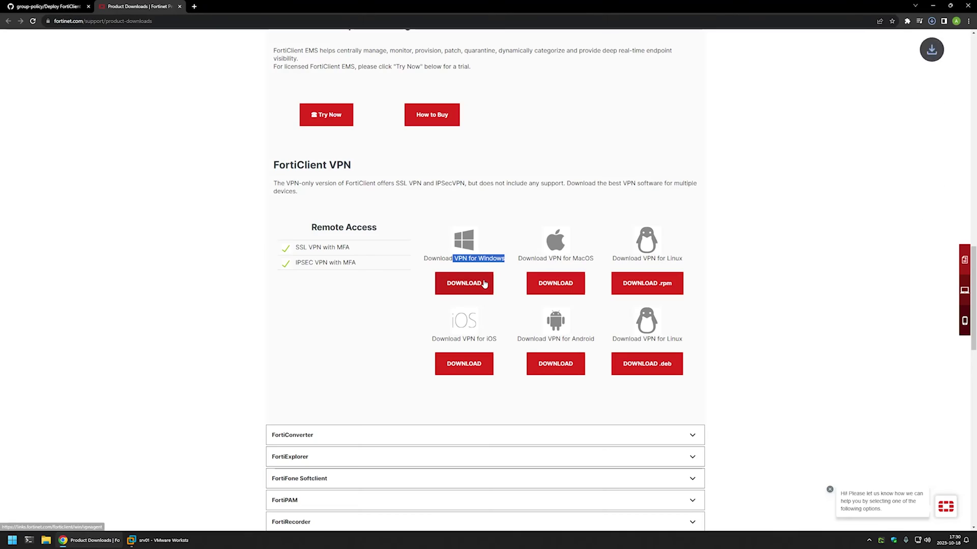
Open the Downloads folder and copy FortiClientVPNOnlineInstaller.exe.
{"action": "right_click", "coordinate": [46, 540]}
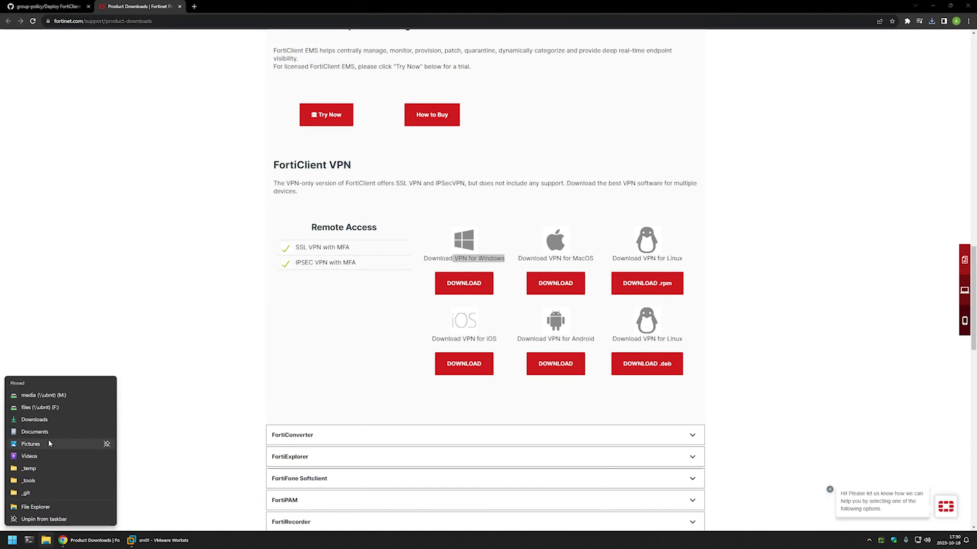
{"action": "left_click", "coordinate": [46, 420]}
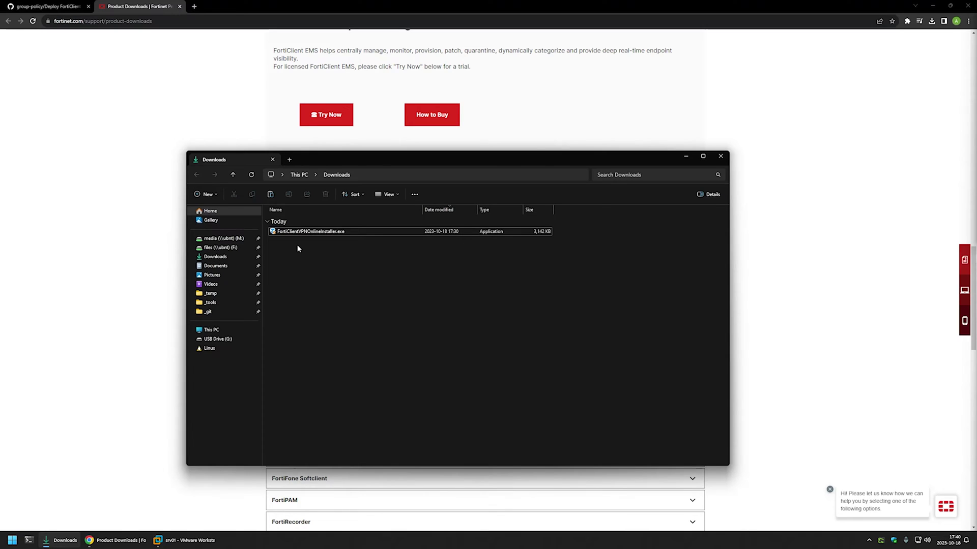
{"action": "right_click", "coordinate": [302, 233]}
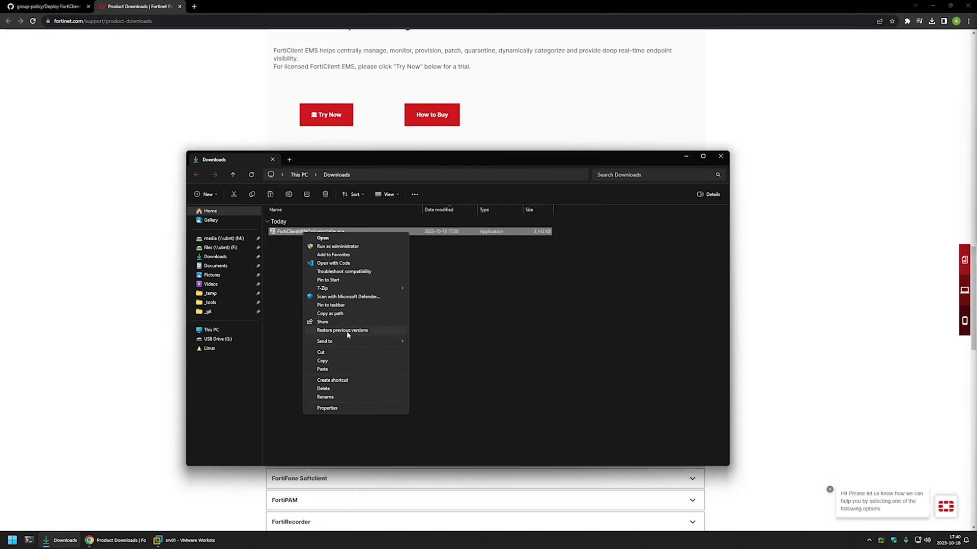
{"action": "left_click", "coordinate": [345, 361]}
Switch to the srv01 virtual machine in VMware Workstation, minimize Server Manager and paste the online installer onto the server's desktop.
{"action": "left_click", "coordinate": [186, 540]}
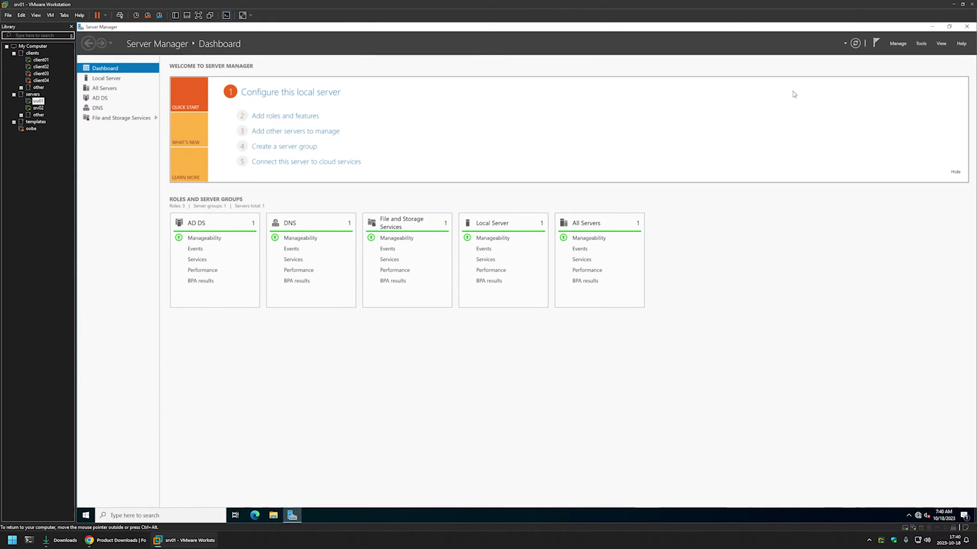
{"action": "left_click", "coordinate": [931, 27]}
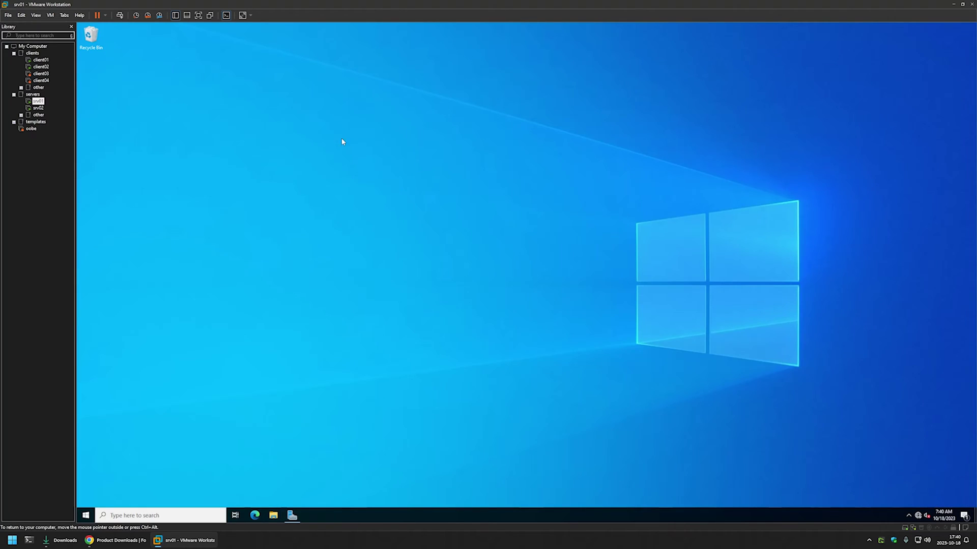
{"action": "right_click", "coordinate": [269, 185]}
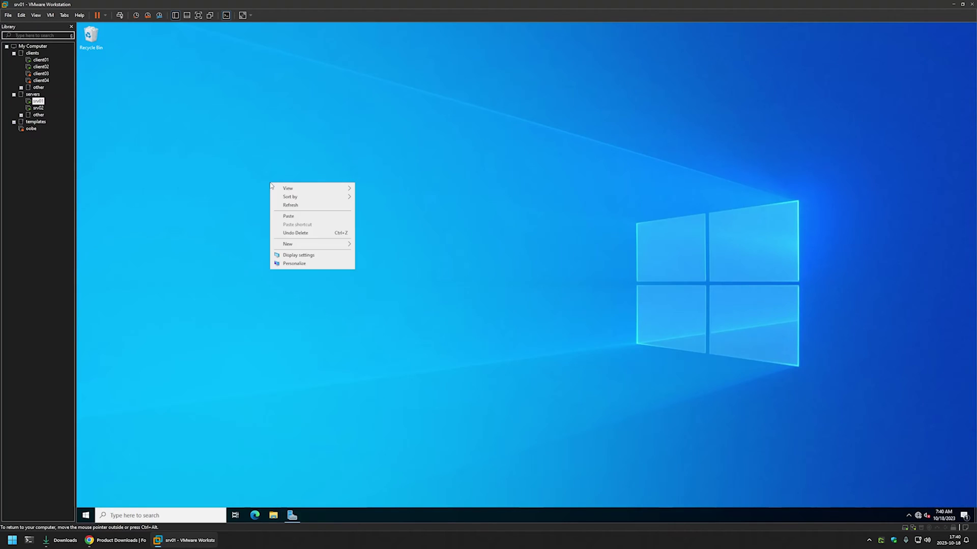
{"action": "left_click", "coordinate": [298, 215]}
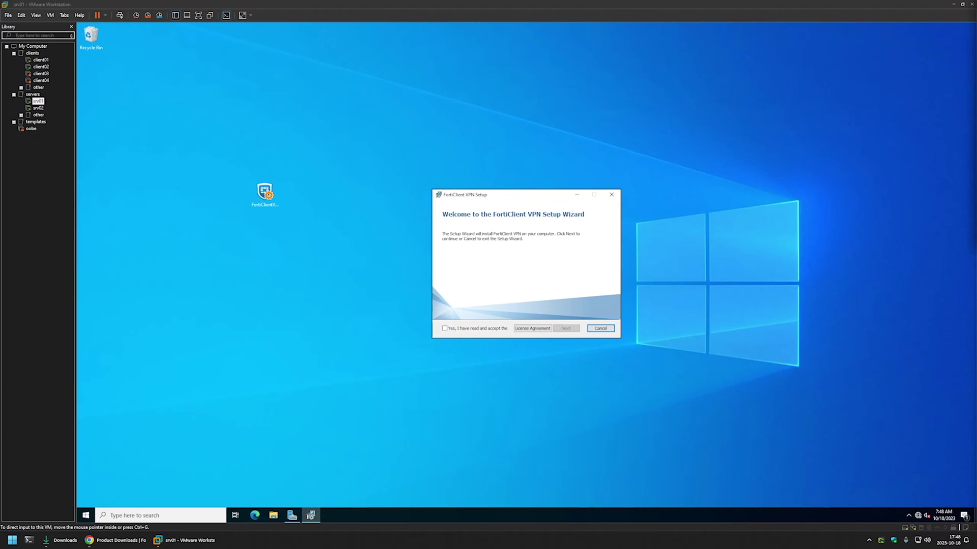
With the setup wizard still running, browse to C:\Users\Administrator\AppData\Local\Temp and select the FortiClientVPN Windows Installer package in its {FF46D152-…} subfolder.
{"action": "left_click", "coordinate": [274, 516]}
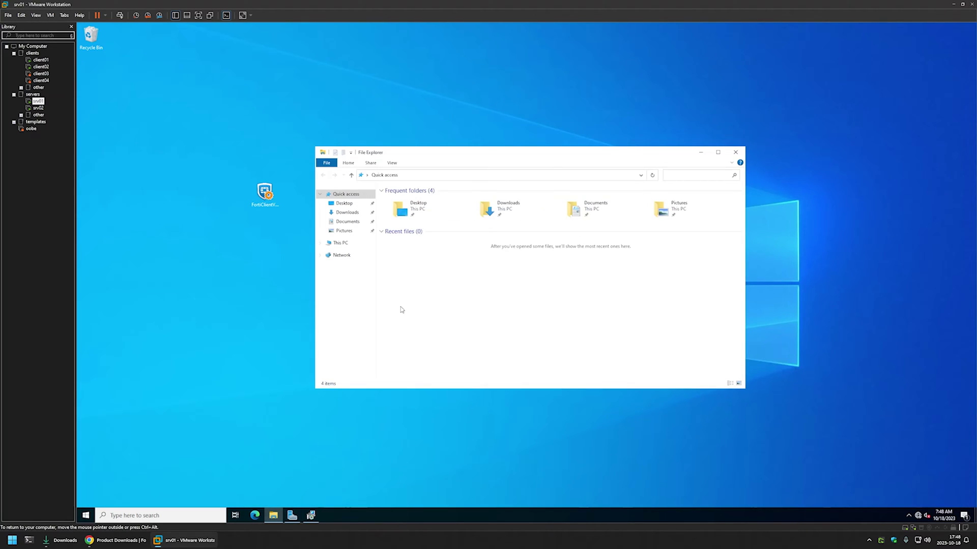
{"action": "left_click", "coordinate": [421, 174]}
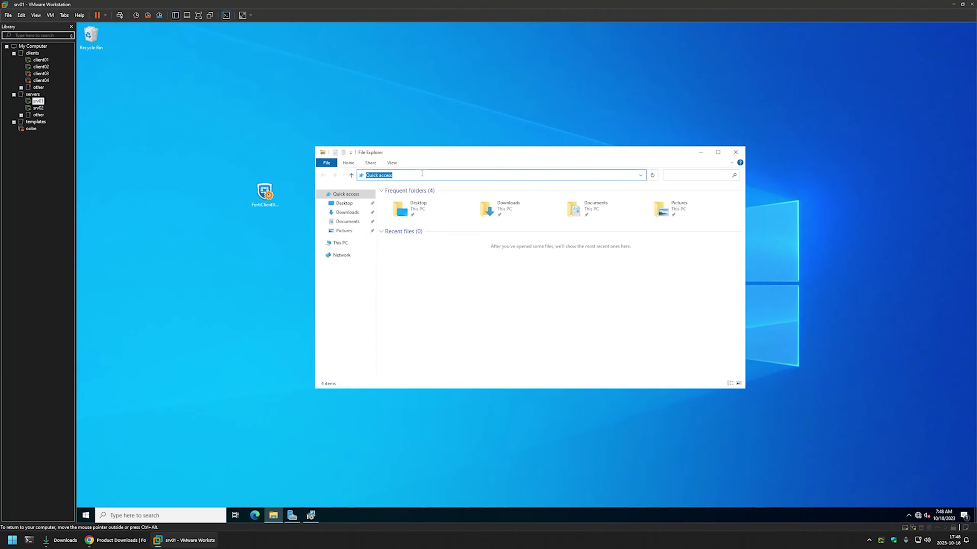
{"action": "key", "text": "BackSpace"}
{"action": "key", "text": "Return"}
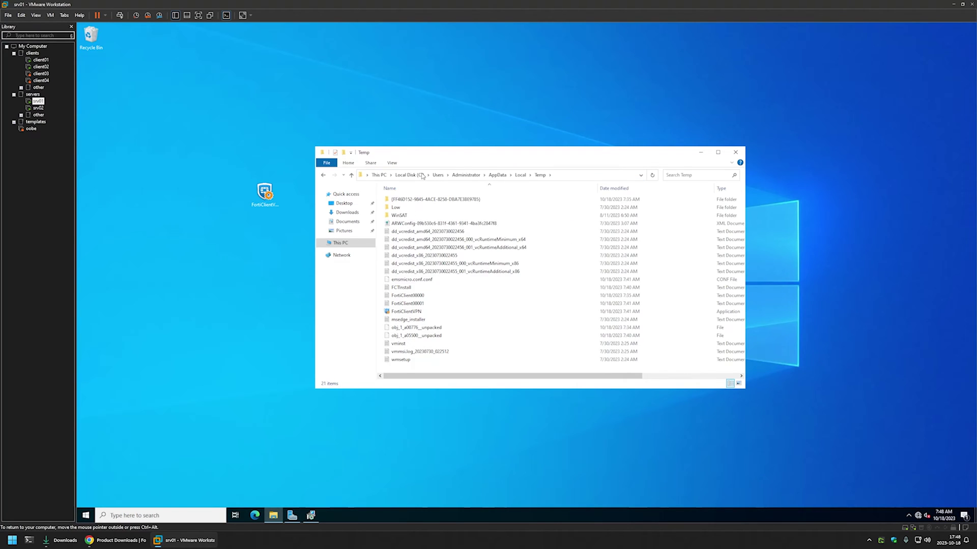
{"action": "left_click", "coordinate": [466, 201]}
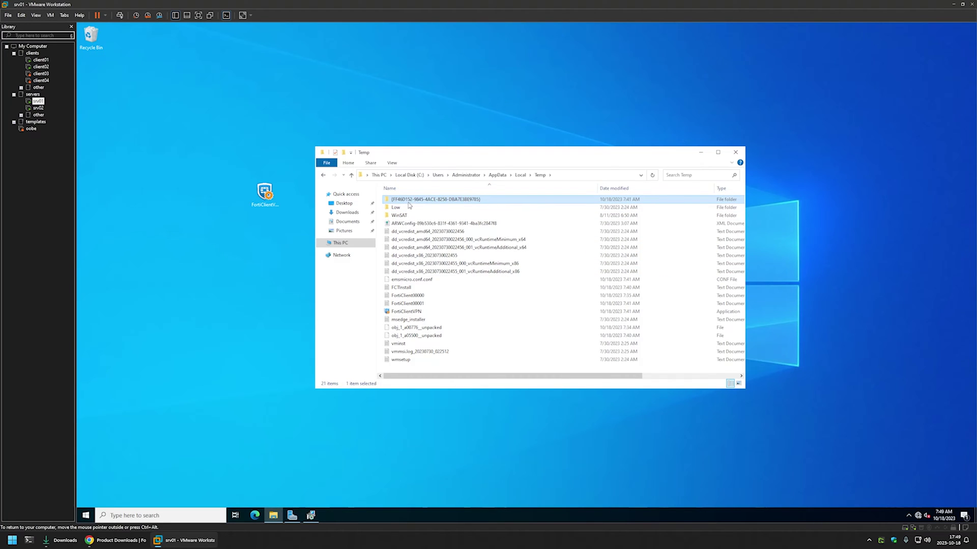
{"action": "double_click", "coordinate": [466, 200]}
{"action": "left_click", "coordinate": [403, 201]}
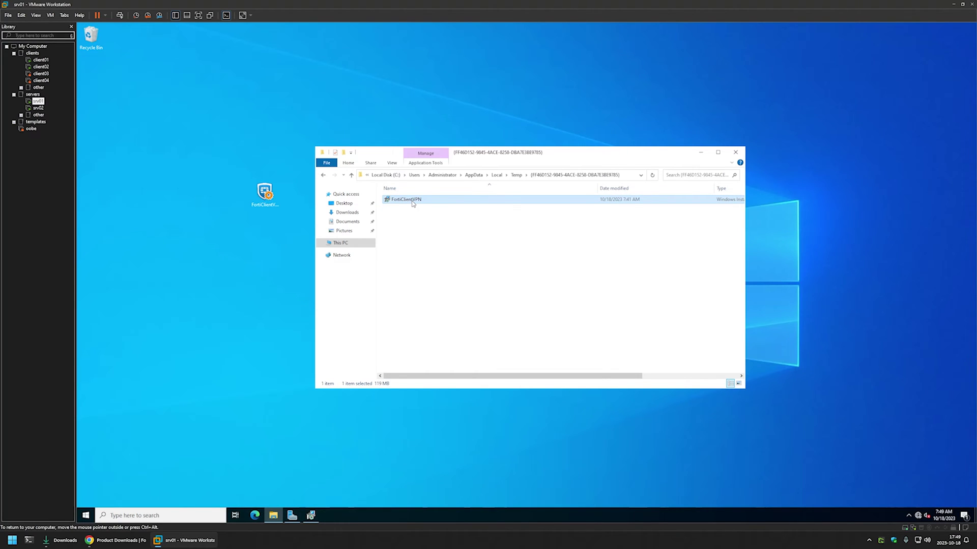
Copy the extracted FortiClientVPN installer package from the temp subfolder to the desktop.
{"action": "right_click", "coordinate": [413, 202]}
{"action": "left_click", "coordinate": [432, 299]}
{"action": "right_click", "coordinate": [293, 189]}
{"action": "left_click", "coordinate": [315, 222]}
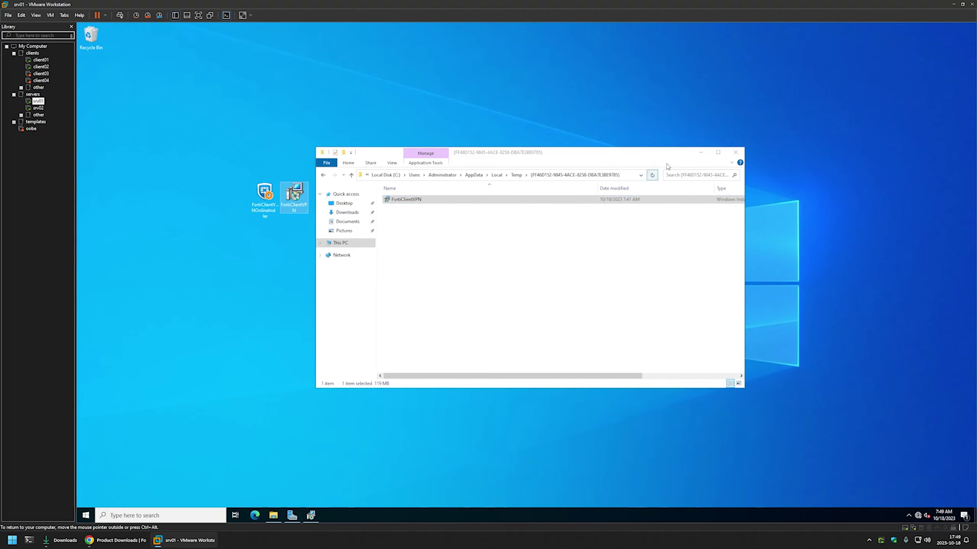
Minimize the temp folder window, then cancel and finish the FortiClient VPN Setup wizard without installing.
{"action": "left_click_drag", "start_coordinate": [697, 154], "coordinate": [683, 214]}
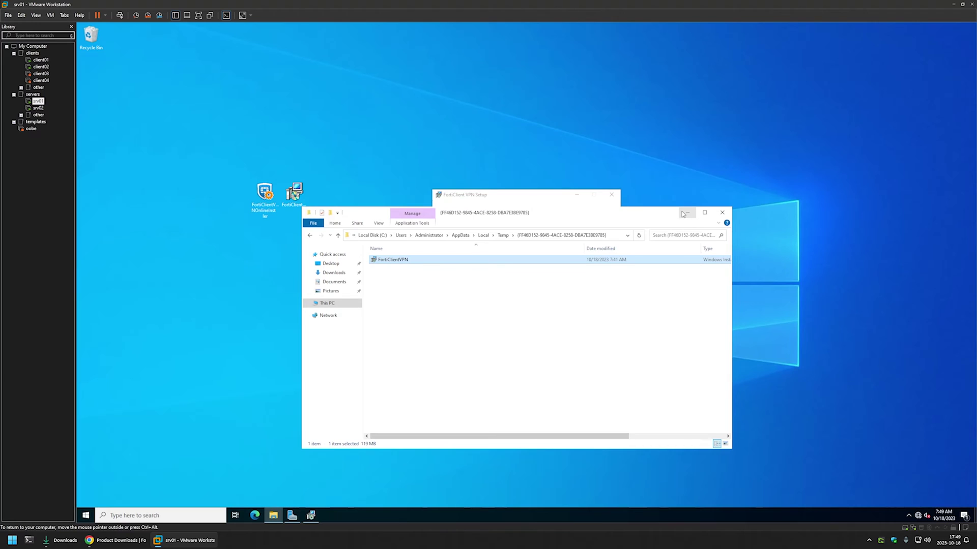
{"action": "left_click", "coordinate": [684, 213]}
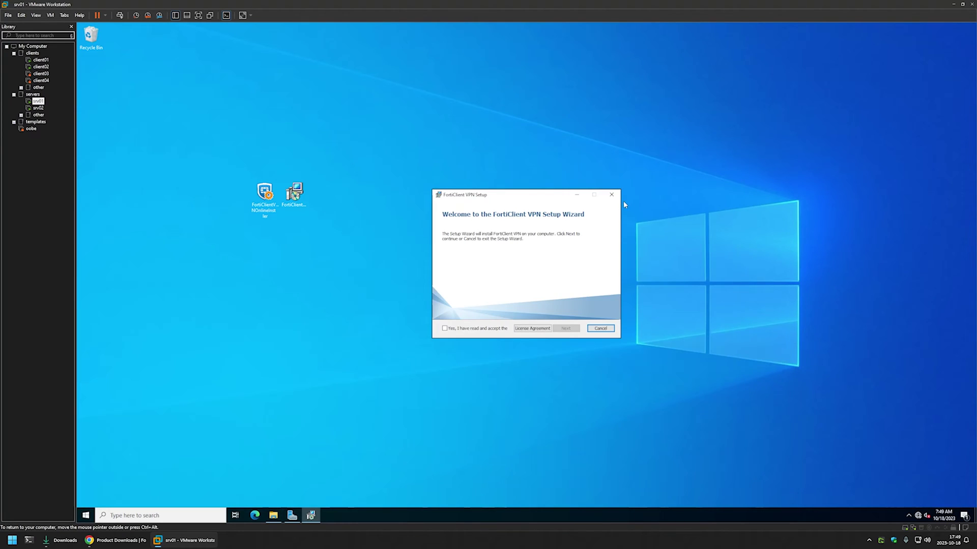
{"action": "left_click", "coordinate": [610, 195]}
{"action": "left_click", "coordinate": [502, 281]}
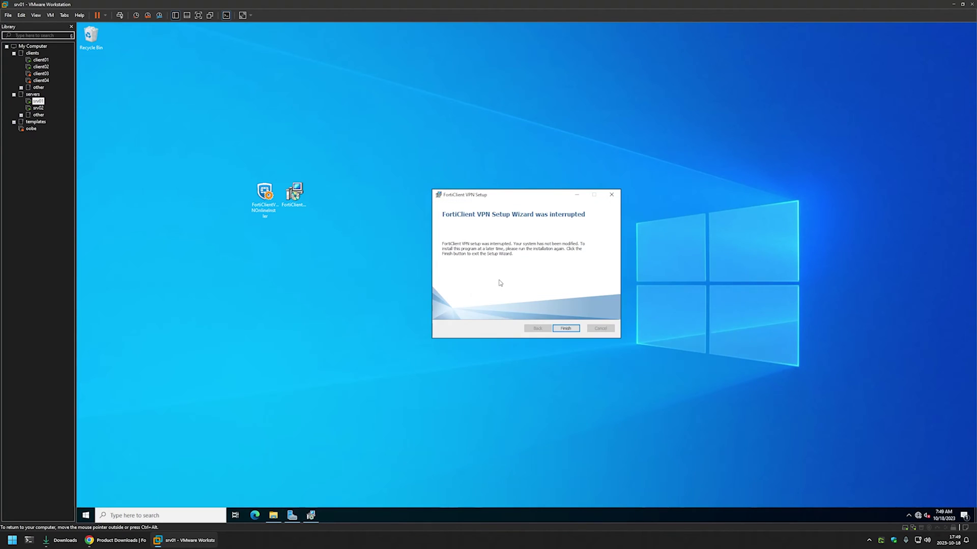
{"action": "left_click", "coordinate": [566, 328]}
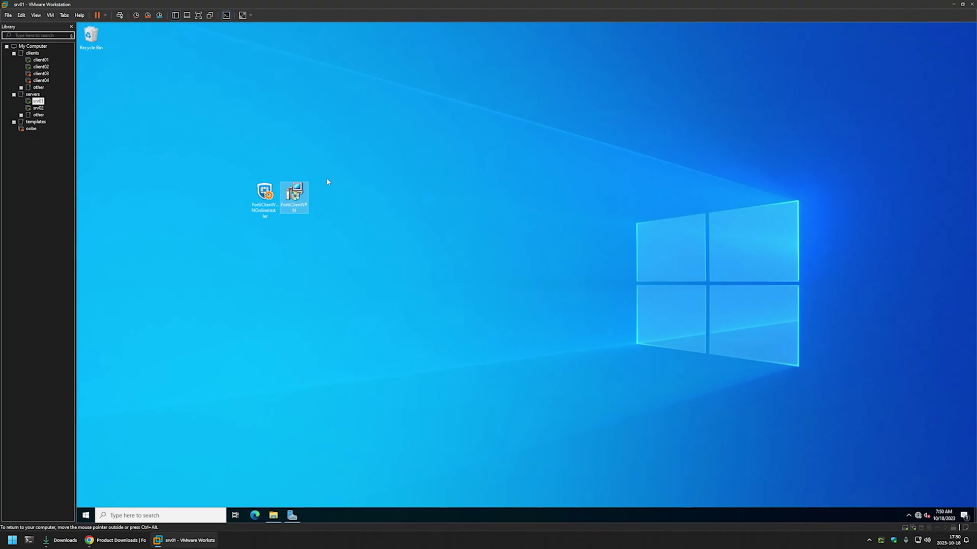
Browse to the network server \\srv02 in File Explorer and open its software share.
{"action": "left_click", "coordinate": [273, 515]}
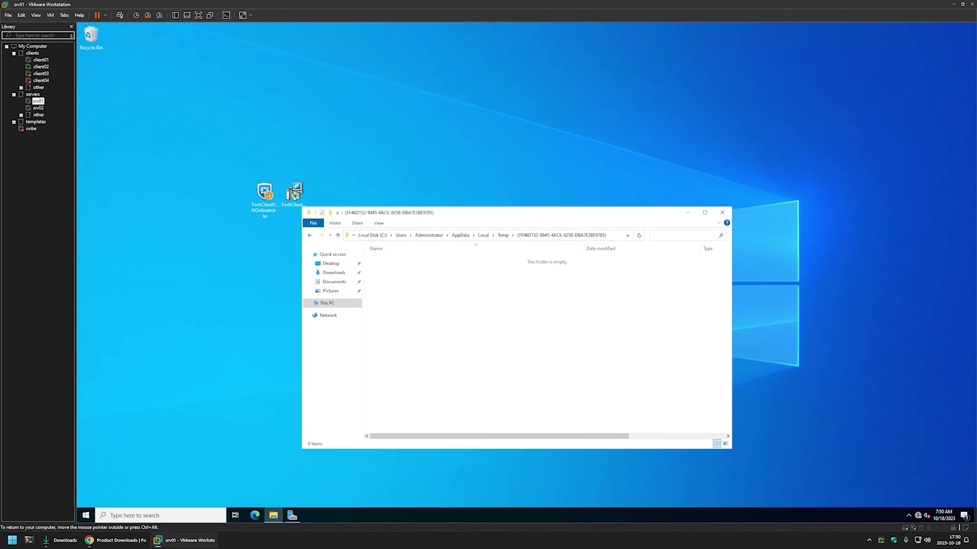
{"action": "left_click", "coordinate": [642, 210]}
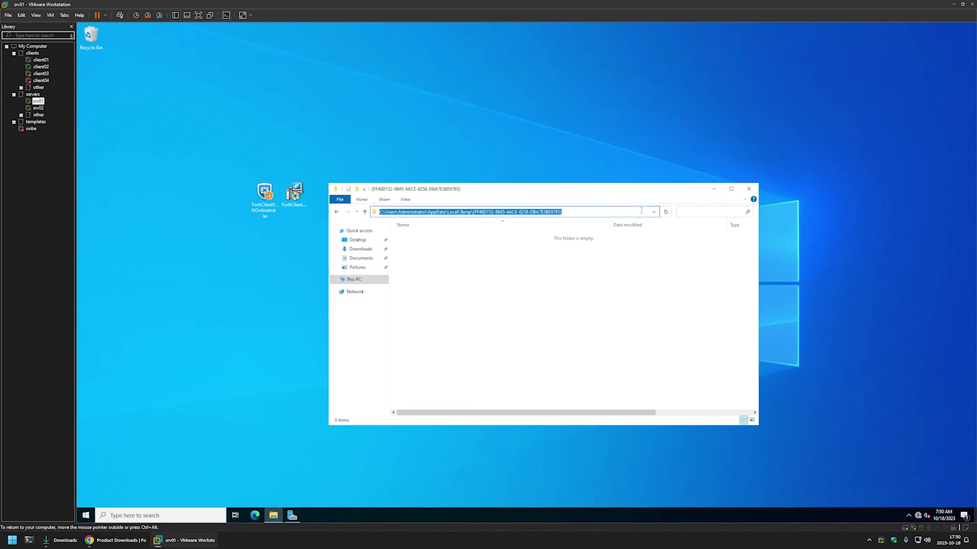
{"action": "type", "text": "\\\\"}
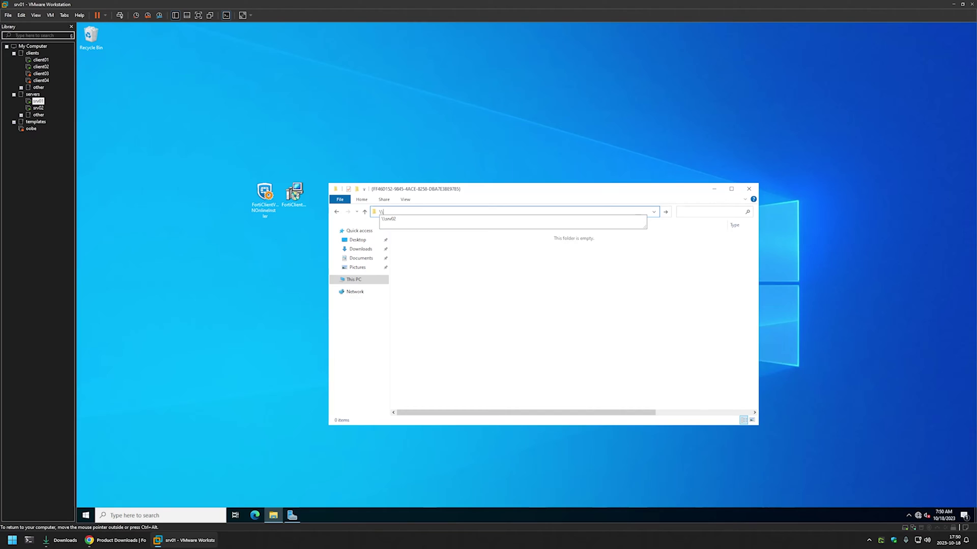
{"action": "type", "text": "srv02"}
{"action": "key", "text": "Return"}
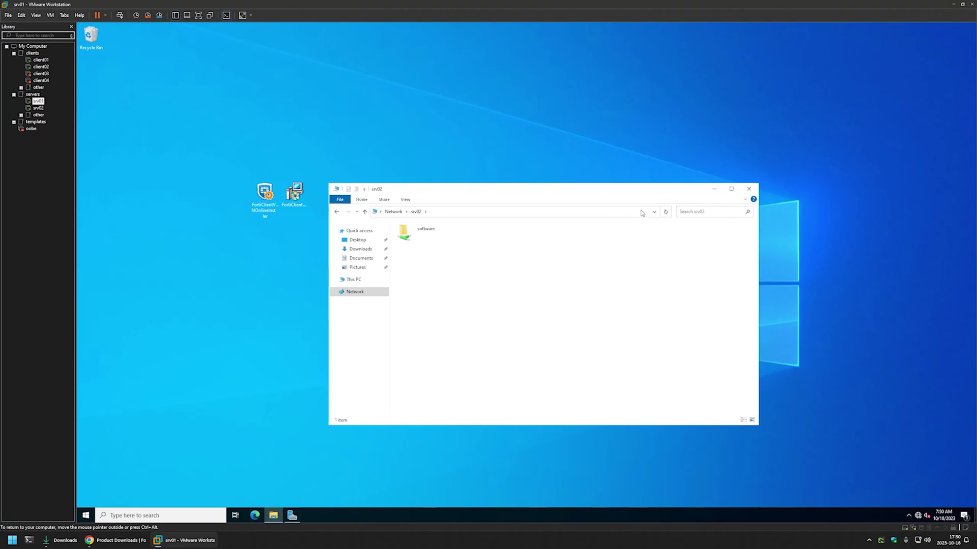
{"action": "double_click", "coordinate": [421, 231]}
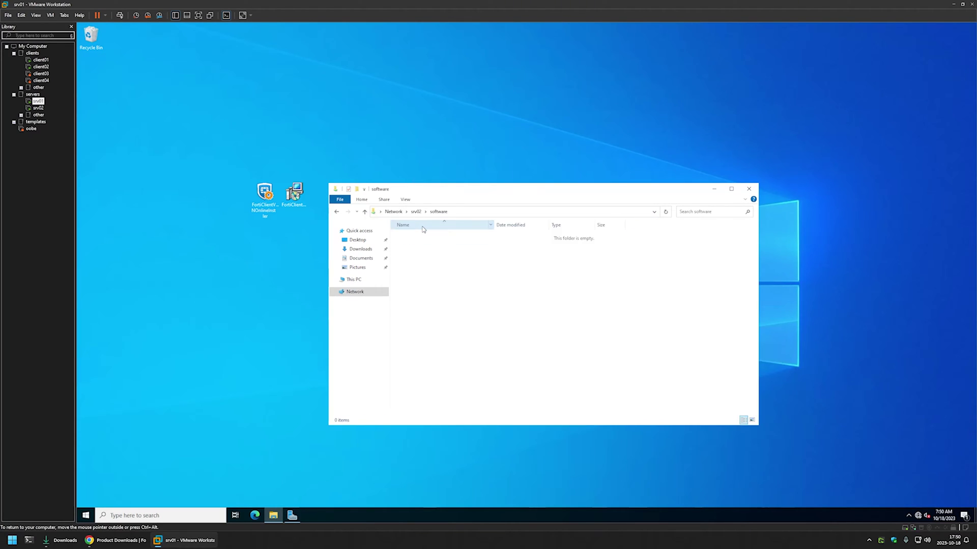
Create a folder named FortiClient in the software share and copy the FortiClientVPN installer package from the desktop into it.
{"action": "right_click", "coordinate": [420, 240]}
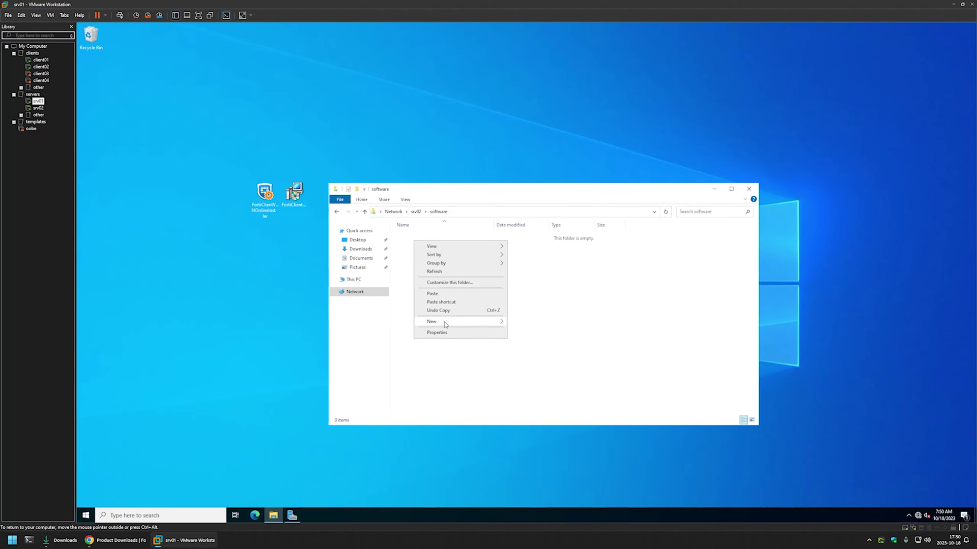
{"action": "mouse_move", "coordinate": [491, 322]}
{"action": "left_click", "coordinate": [536, 321]}
{"action": "type", "text": "Fp"}
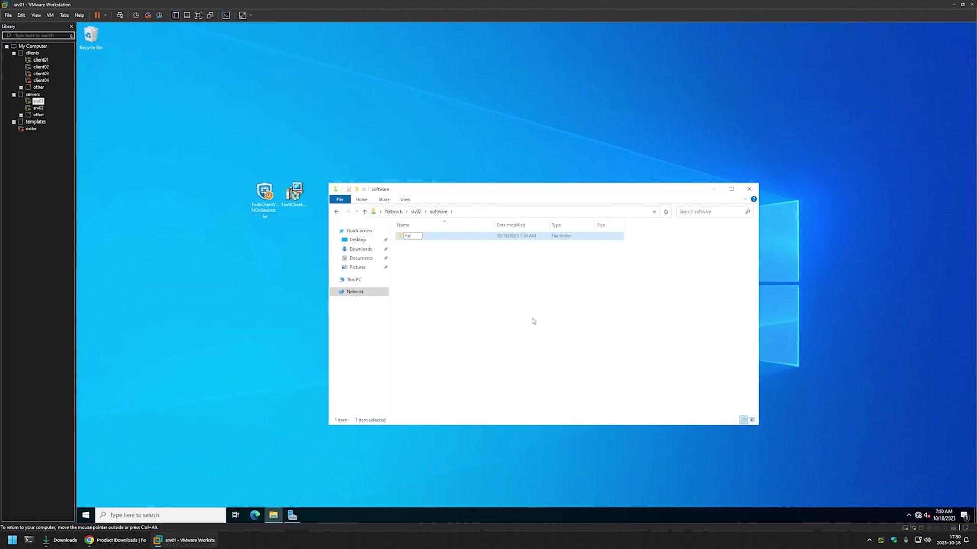
{"action": "key", "text": "BackSpace"}
{"action": "type", "text": "ortiClient"}
{"action": "key", "text": "Return"}
{"action": "key", "text": "Return"}
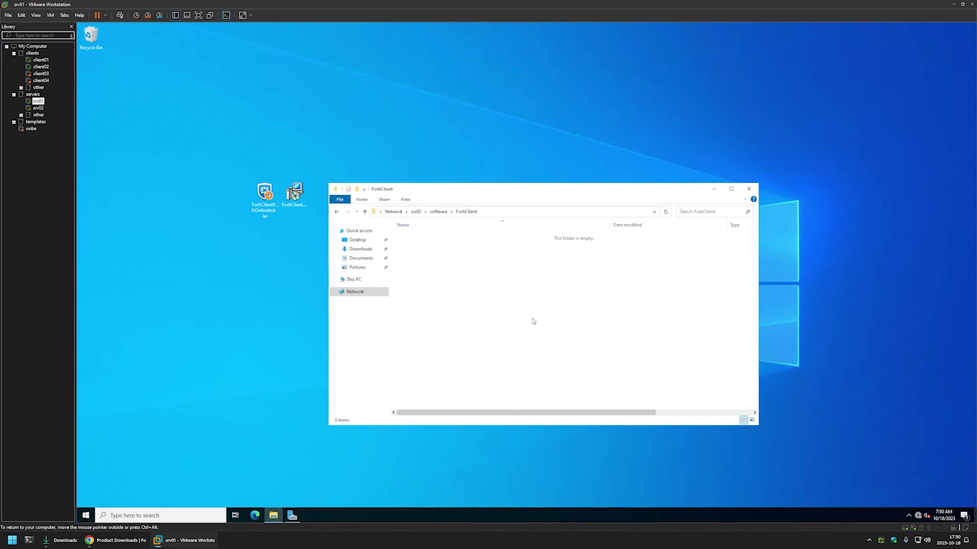
{"action": "left_click_drag", "start_coordinate": [294, 196], "coordinate": [464, 258]}
Examine the security permissions of the FortiClient share folder, especially the Authenticated Users entry, and close its properties without changing them.
{"action": "right_click", "coordinate": [411, 251]}
{"action": "left_click", "coordinate": [443, 341]}
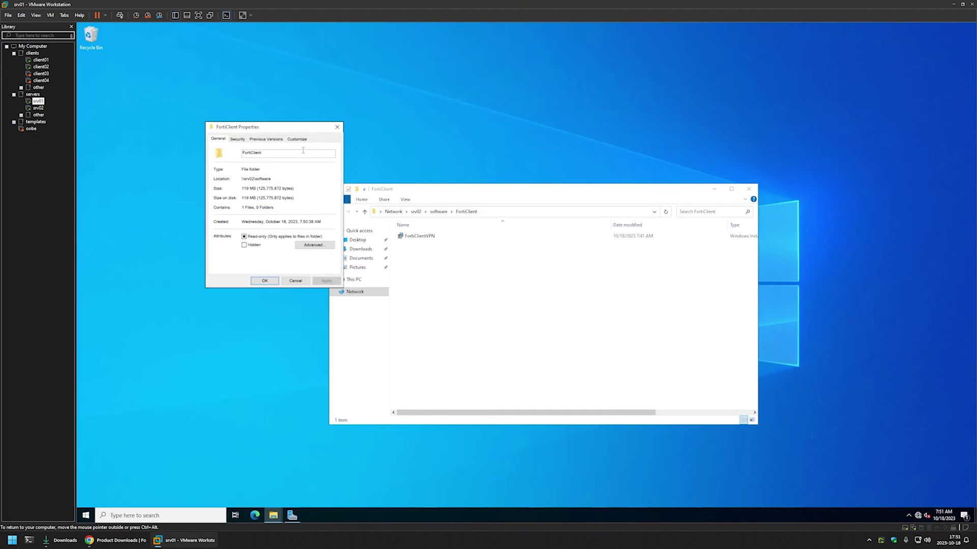
{"action": "left_click", "coordinate": [238, 140]}
{"action": "left_click_drag", "start_coordinate": [254, 127], "coordinate": [480, 211]}
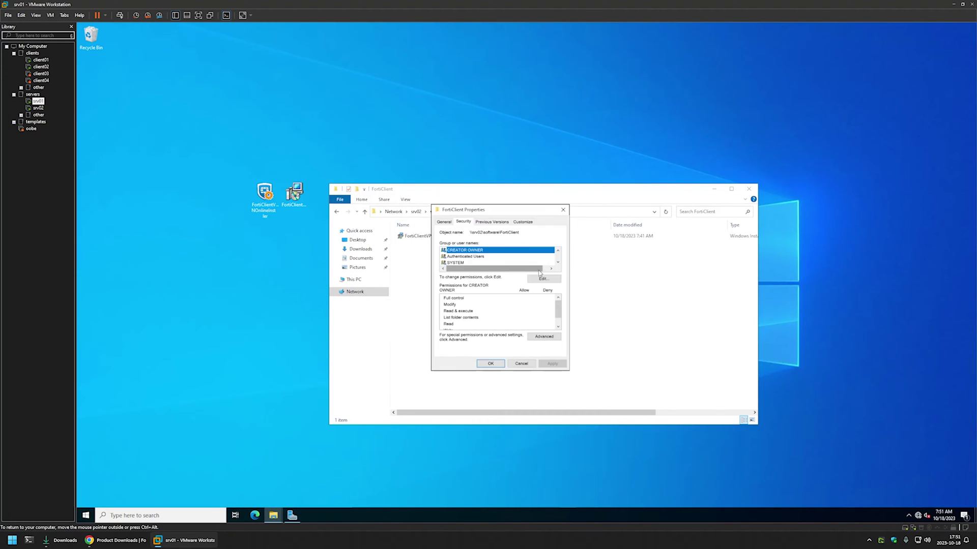
{"action": "left_click", "coordinate": [539, 283]}
{"action": "left_click", "coordinate": [502, 283]}
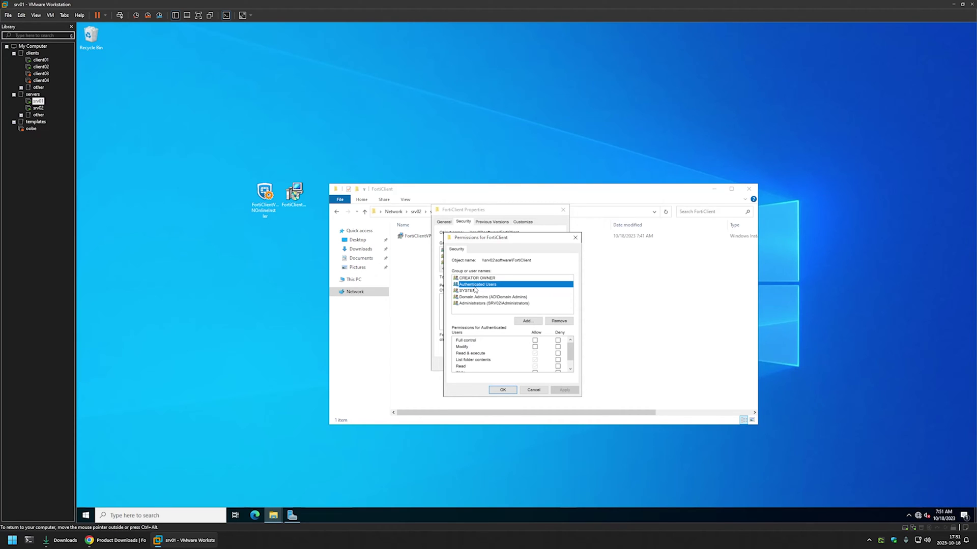
{"action": "left_click", "coordinate": [575, 238]}
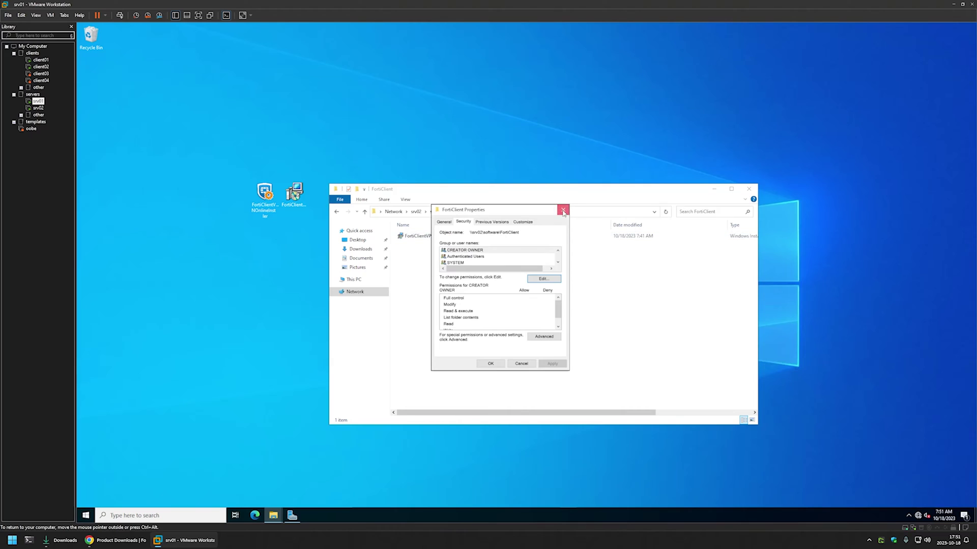
{"action": "left_click", "coordinate": [563, 211]}
Open Group Policy Management from Server Manager and create a Group Policy Object named Assign FortiClient.
{"action": "left_click", "coordinate": [294, 514]}
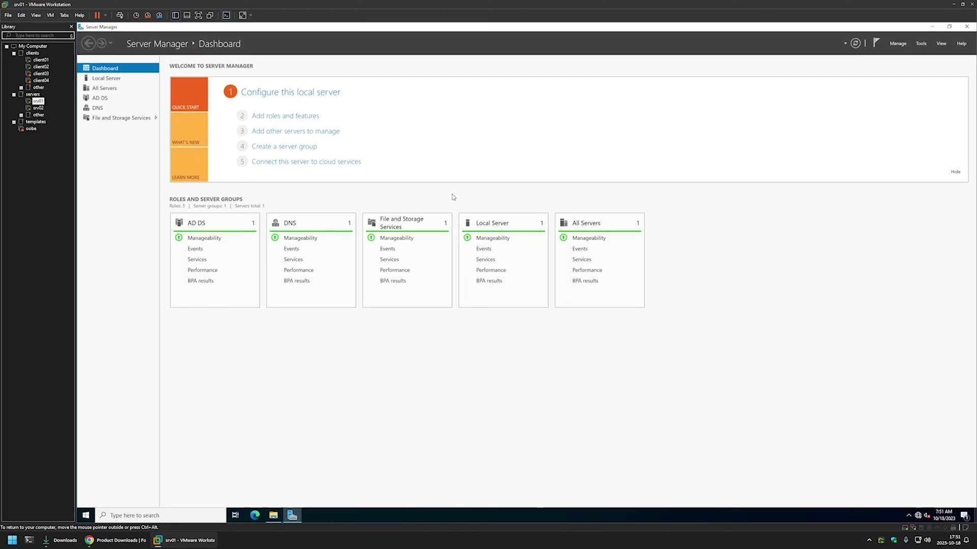
{"action": "left_click", "coordinate": [921, 43]}
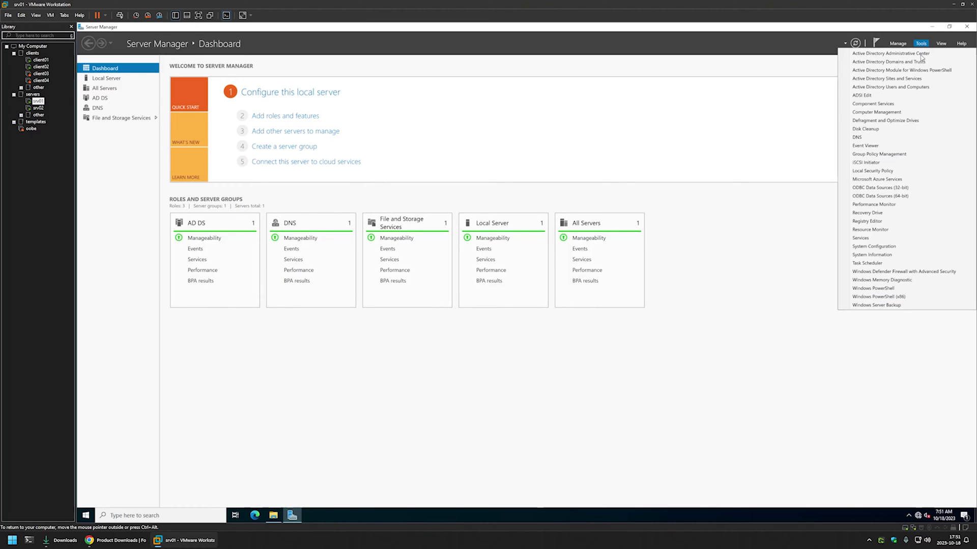
{"action": "left_click", "coordinate": [896, 154]}
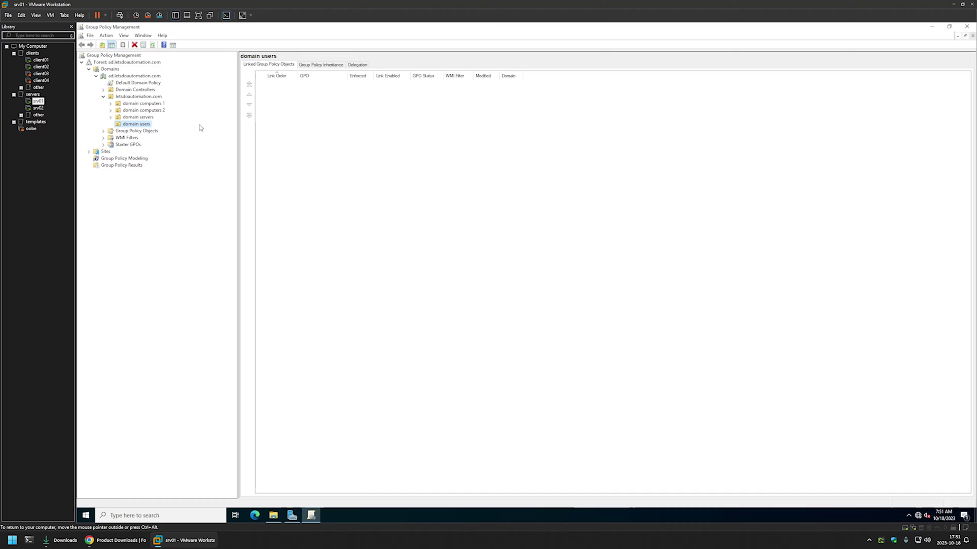
{"action": "right_click", "coordinate": [127, 133]}
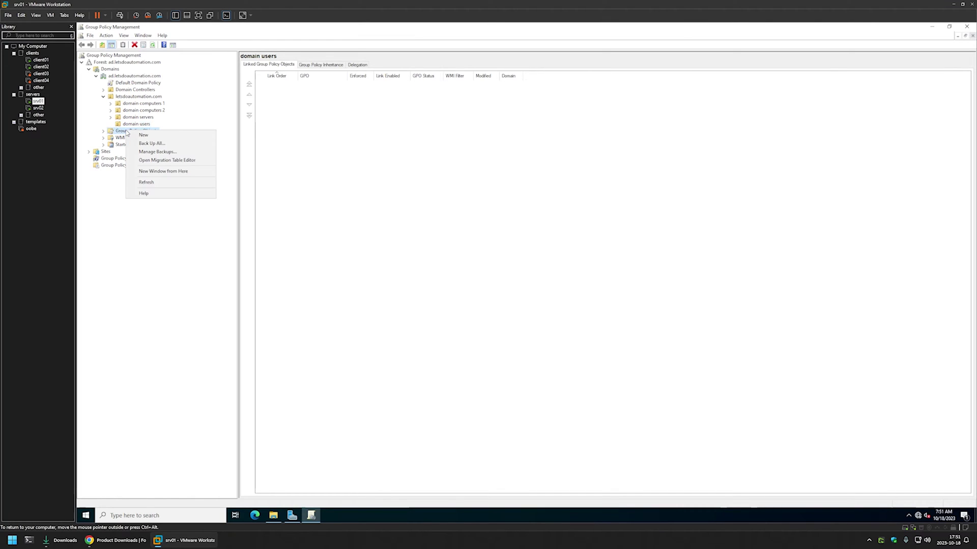
{"action": "left_click", "coordinate": [145, 136]}
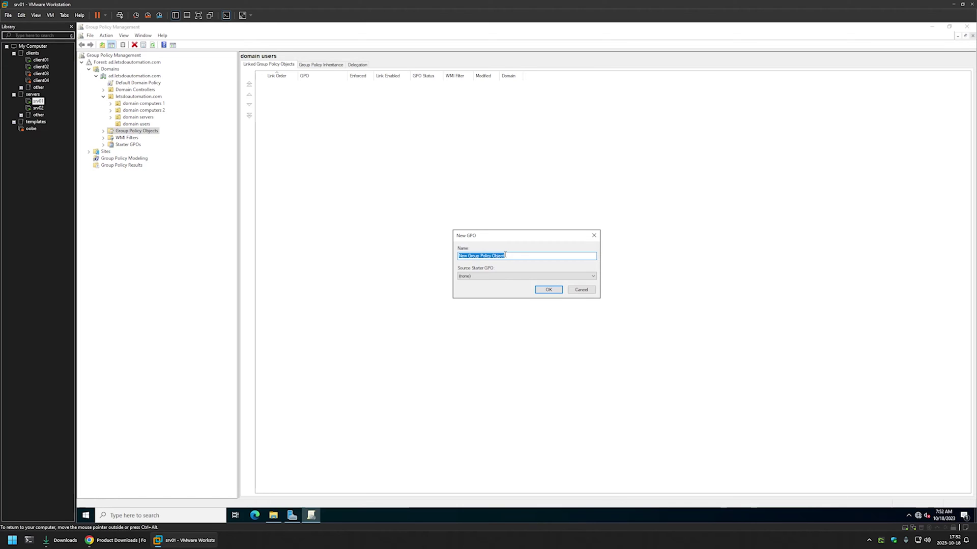
{"action": "type", "text": "Assign FortiClient"}
{"action": "left_click", "coordinate": [542, 291]}
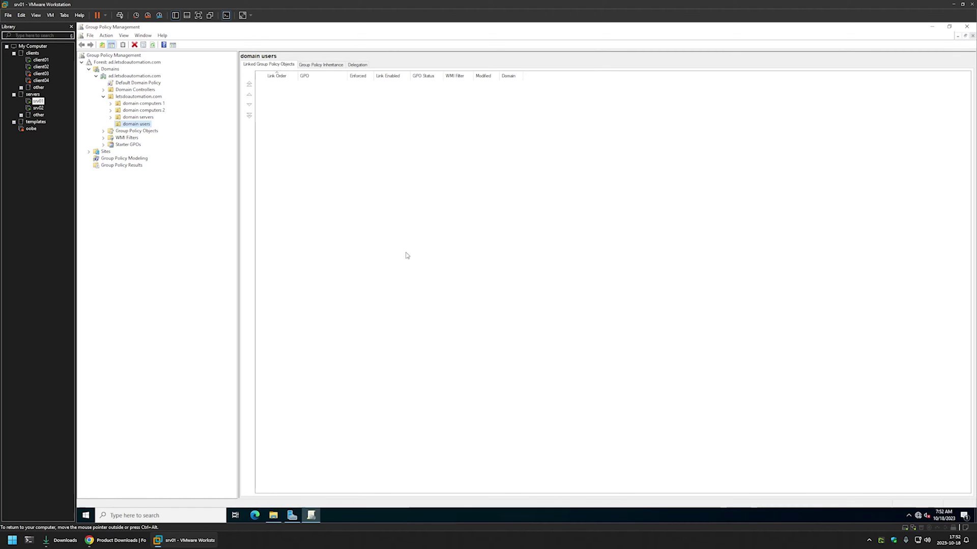
Edit the Assign FortiClient policy object and go to Software installation in the Software Settings of the Computer Configuration policies.
{"action": "left_click", "coordinate": [104, 132]}
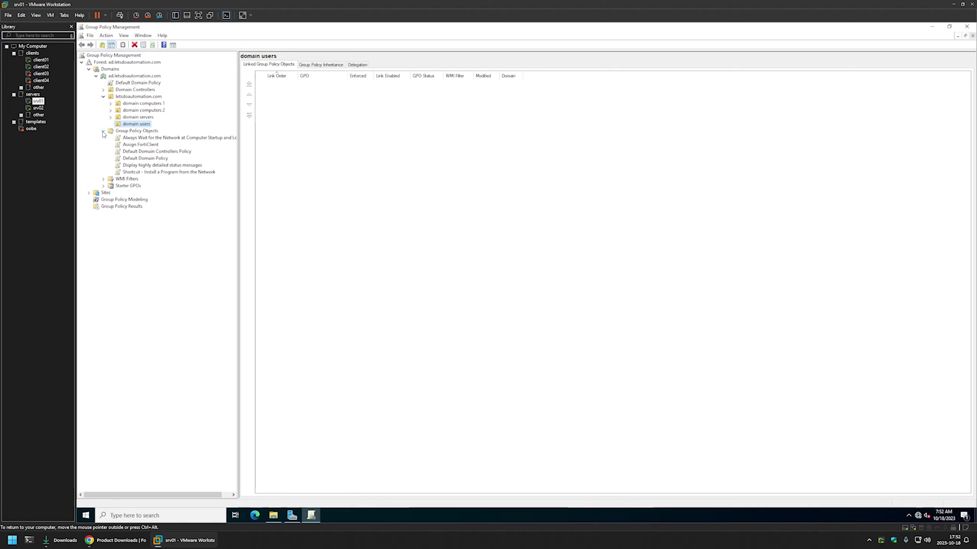
{"action": "right_click", "coordinate": [142, 146]}
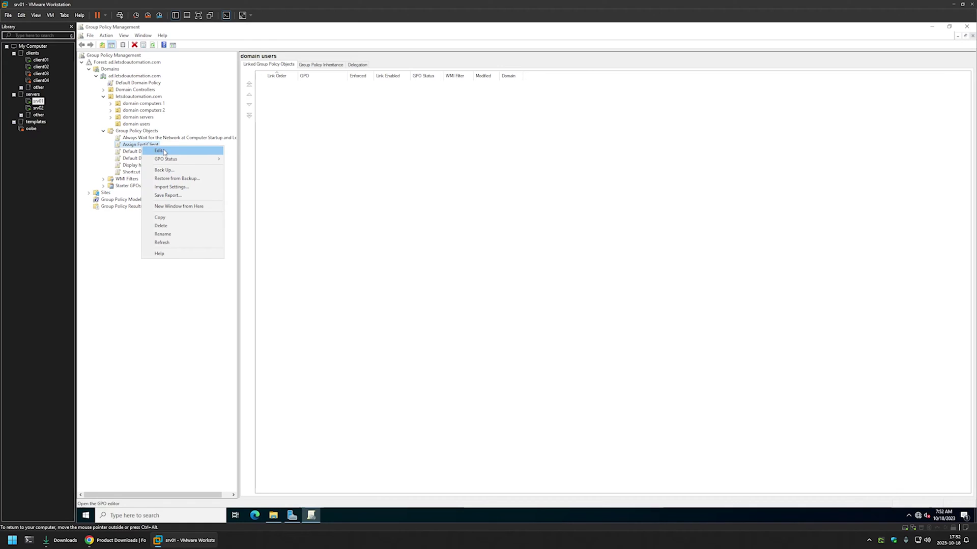
{"action": "left_click", "coordinate": [163, 152]}
{"action": "left_click_drag", "start_coordinate": [265, 60], "coordinate": [515, 166]}
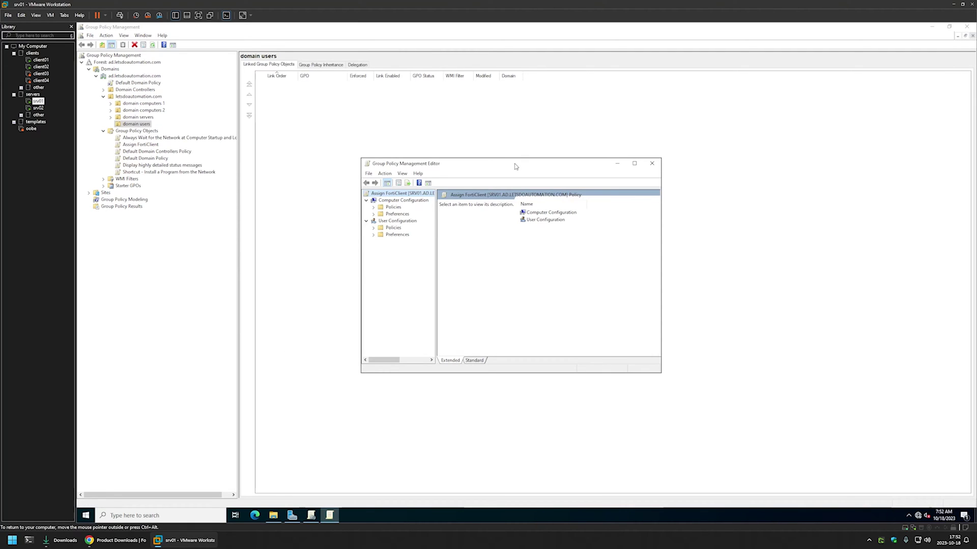
{"action": "left_click", "coordinate": [391, 201]}
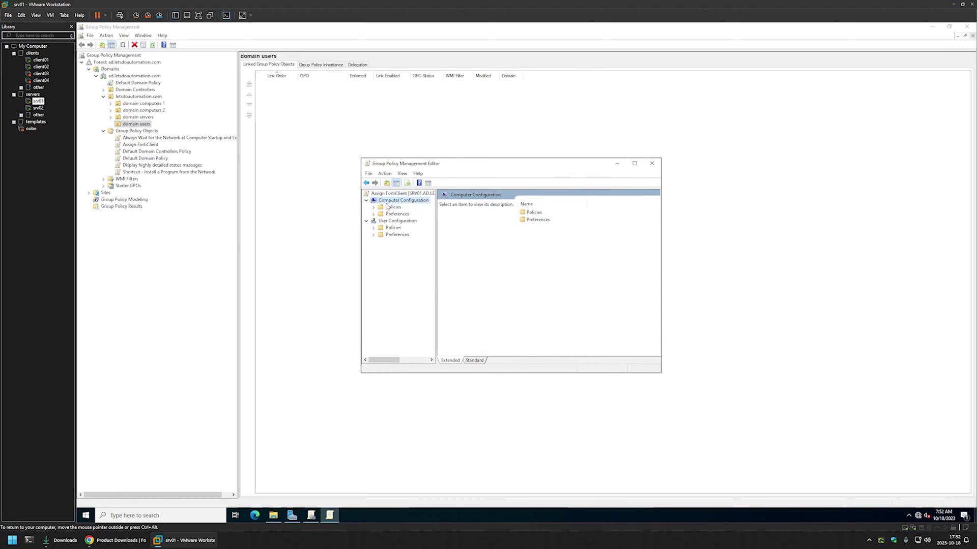
{"action": "left_click", "coordinate": [375, 208]}
{"action": "left_click", "coordinate": [382, 215]}
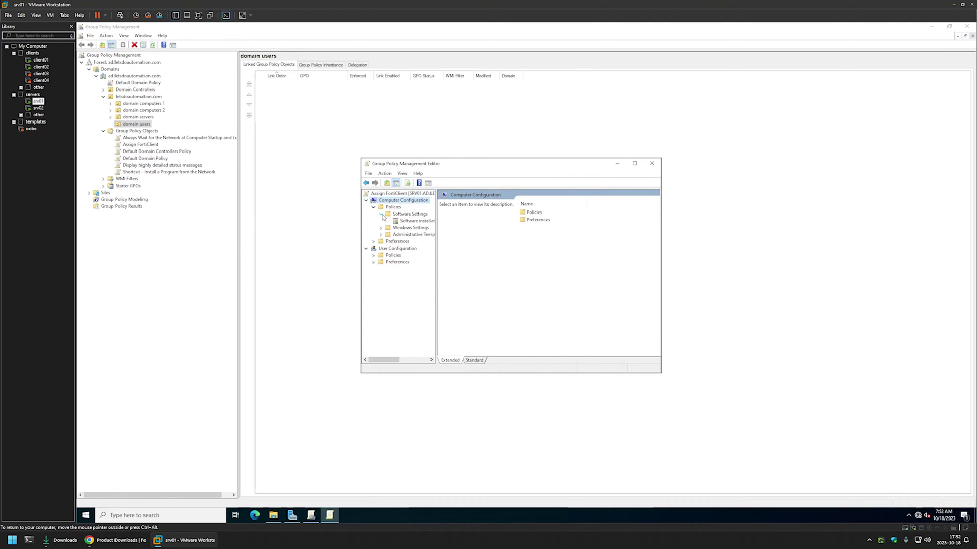
{"action": "left_click", "coordinate": [404, 222]}
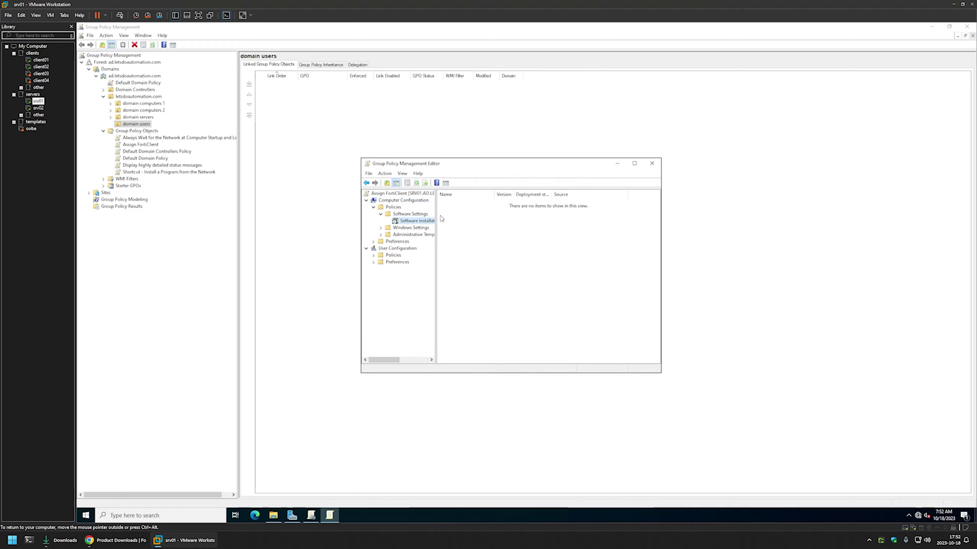
Add a new software package using the FortiClientVPN installer from \\srv02\software\FortiClient, with Advanced as the deployment method.
{"action": "right_click", "coordinate": [504, 231]}
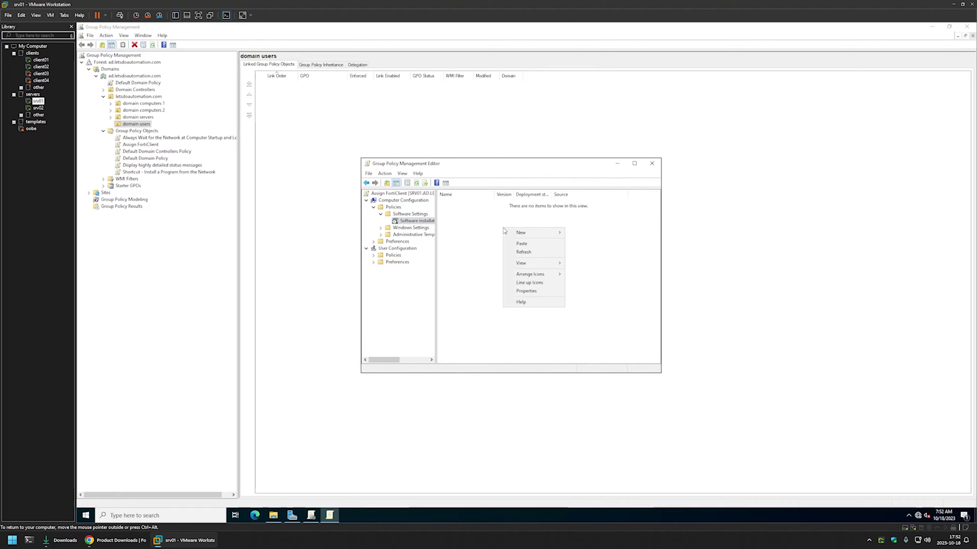
{"action": "left_click", "coordinate": [570, 233]}
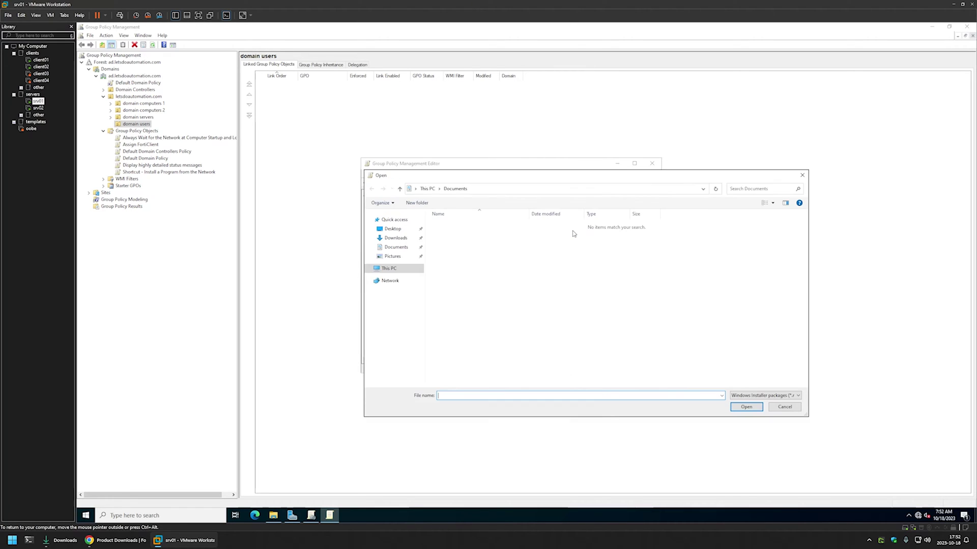
{"action": "left_click", "coordinate": [393, 229]}
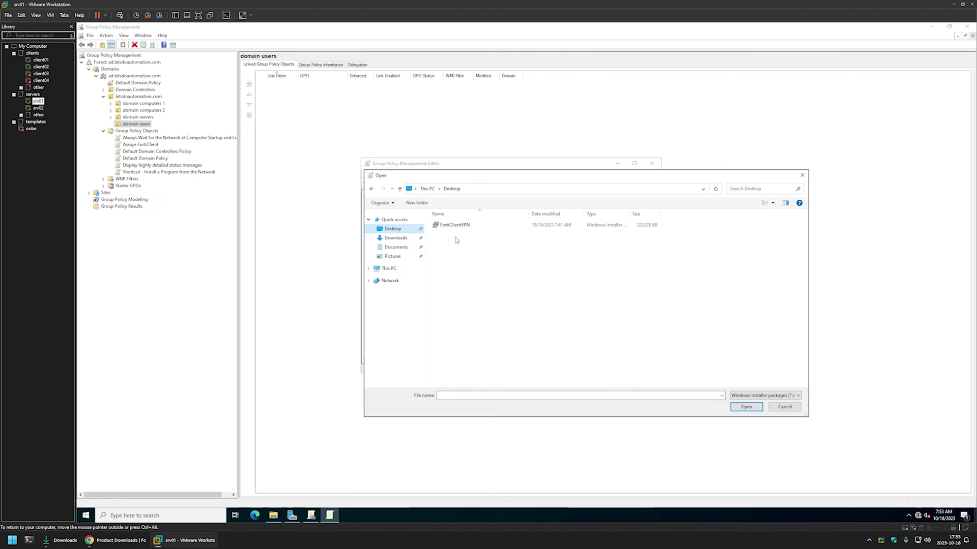
{"action": "left_click", "coordinate": [472, 189]}
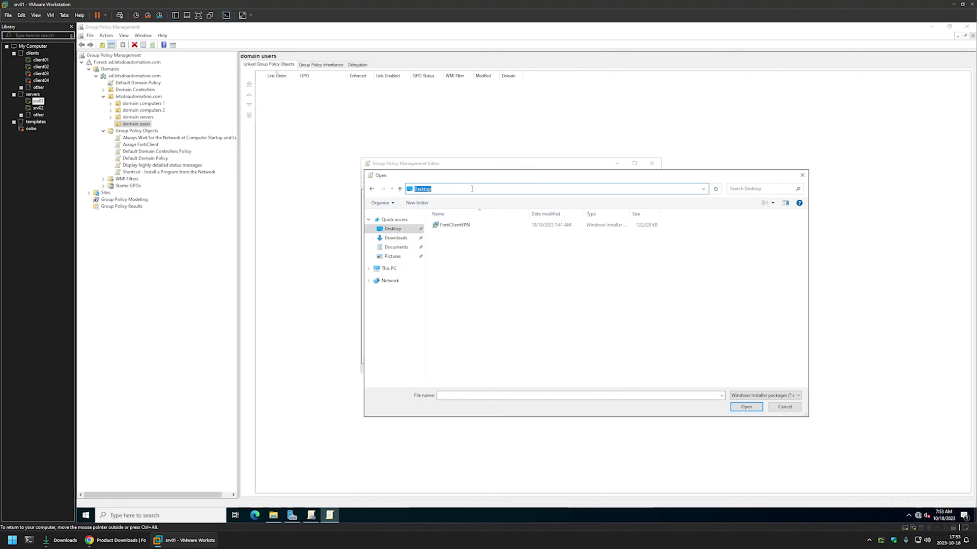
{"action": "type", "text": "\\\\srv02"}
{"action": "key", "text": "Return"}
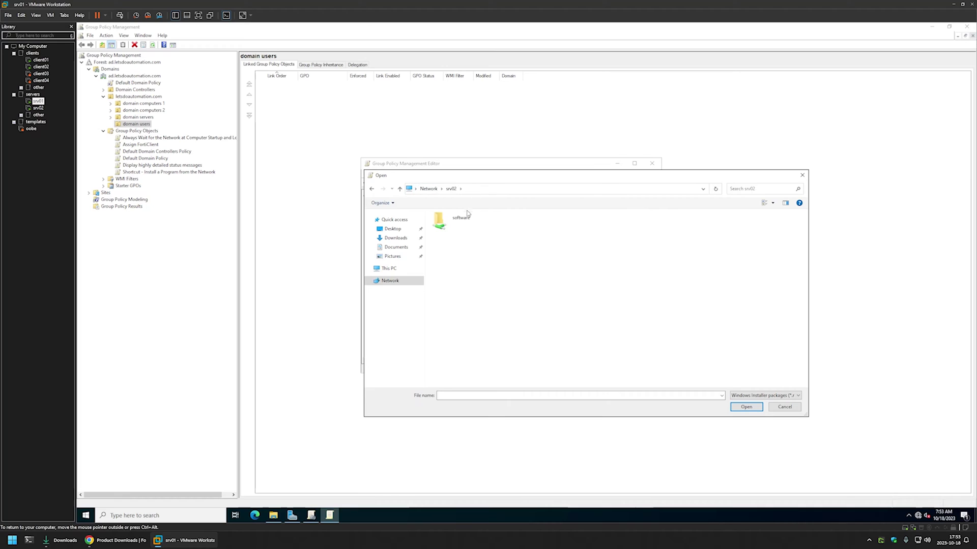
{"action": "double_click", "coordinate": [458, 223]}
{"action": "double_click", "coordinate": [458, 226]}
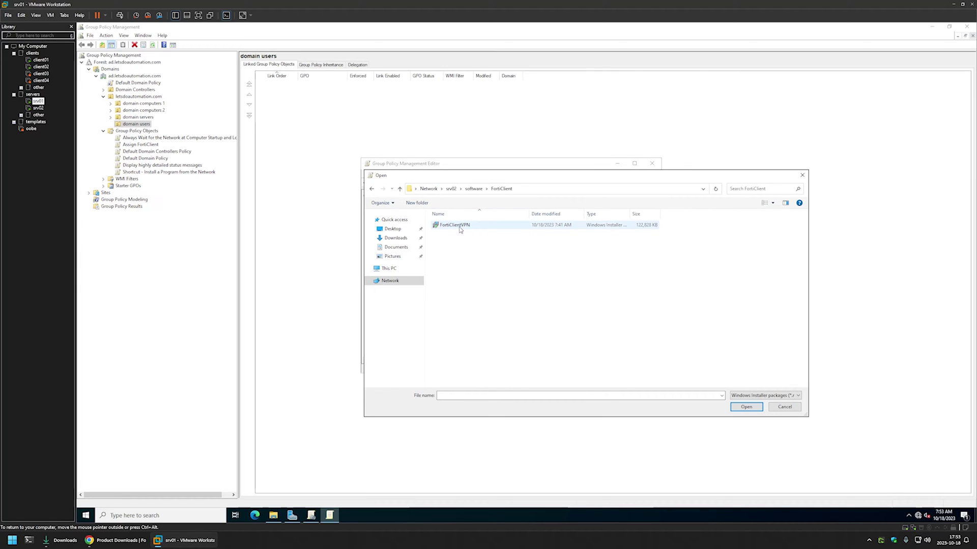
{"action": "double_click", "coordinate": [458, 225]}
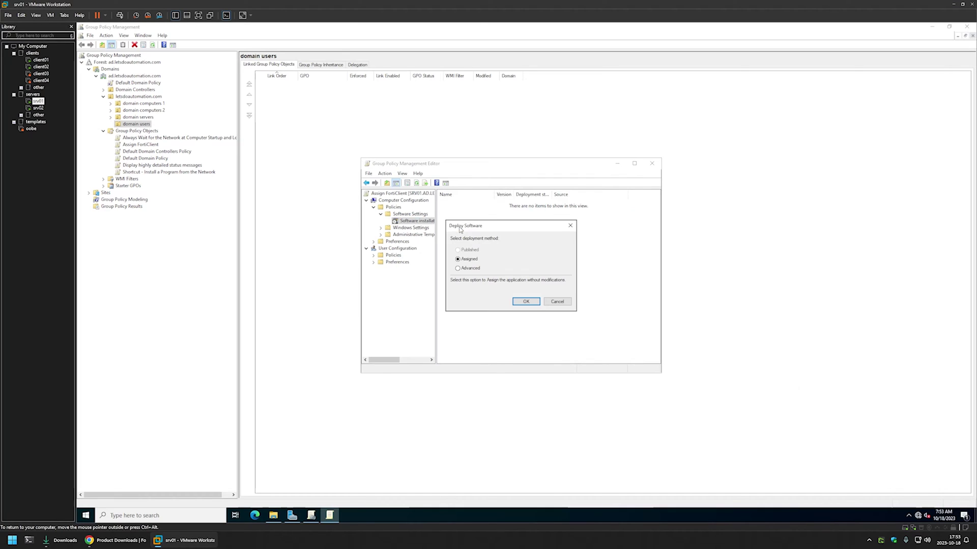
{"action": "left_click", "coordinate": [470, 269]}
{"action": "left_click", "coordinate": [525, 302]}
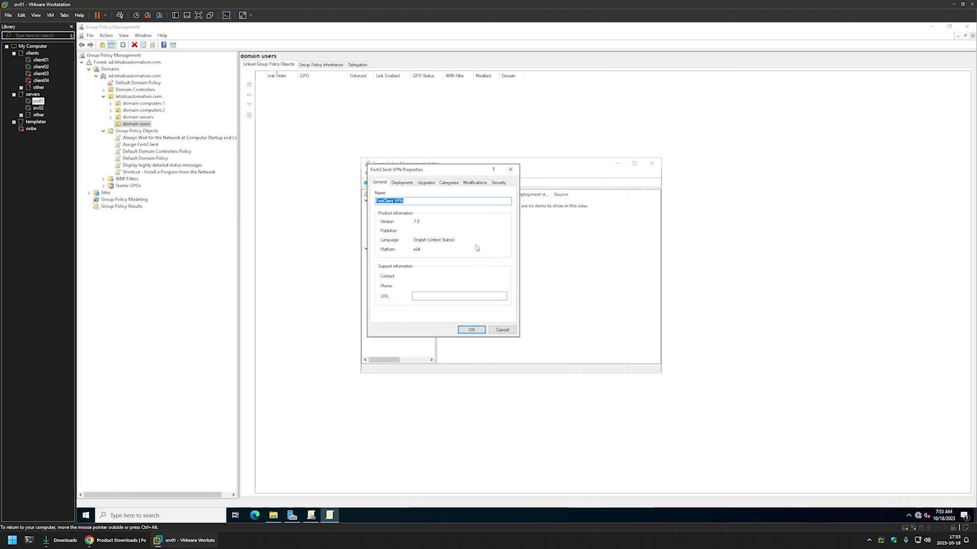
Enable ignoring the language when deploying the FortiClient VPN package in its advanced deployment options, save it and close the policy editor.
{"action": "left_click", "coordinate": [405, 185]}
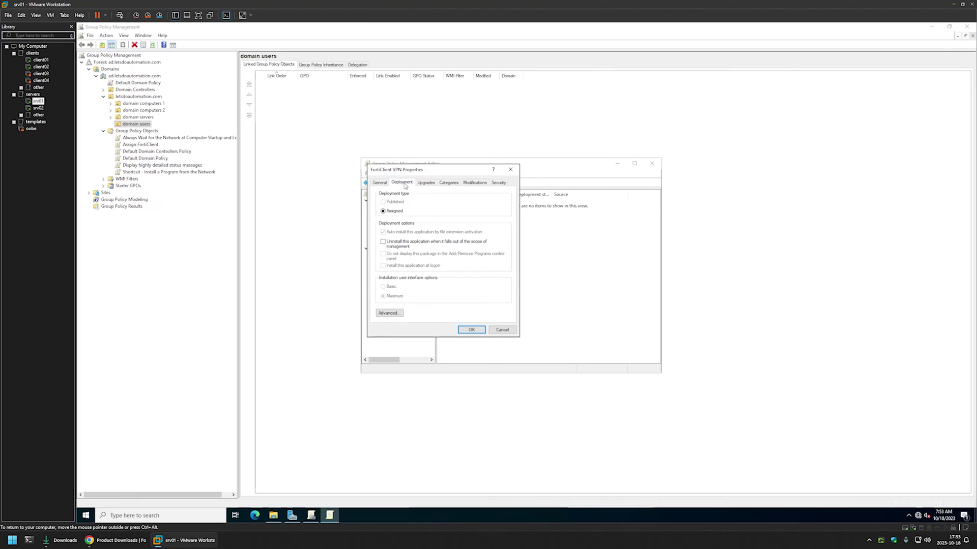
{"action": "left_click", "coordinate": [389, 313]}
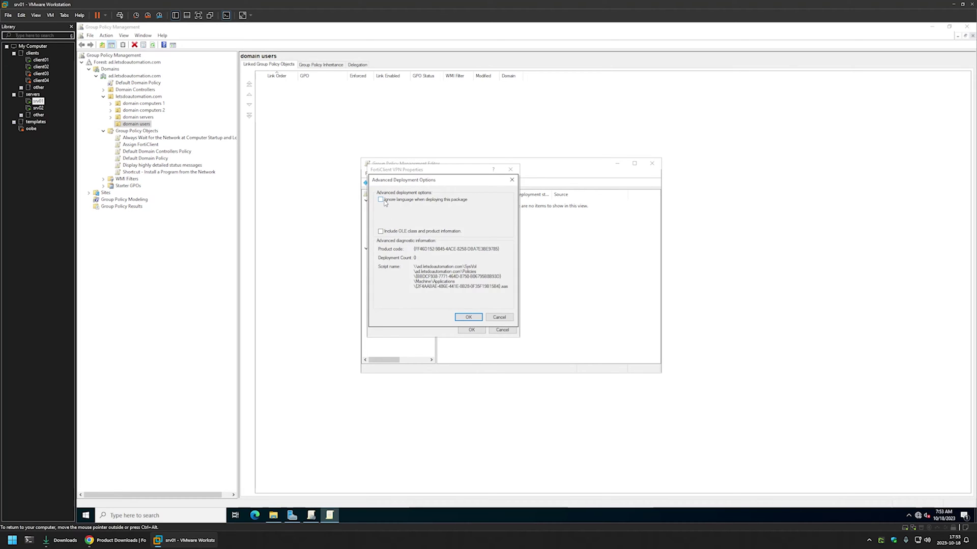
{"action": "left_click", "coordinate": [381, 200]}
{"action": "left_click", "coordinate": [468, 317]}
{"action": "left_click", "coordinate": [469, 329]}
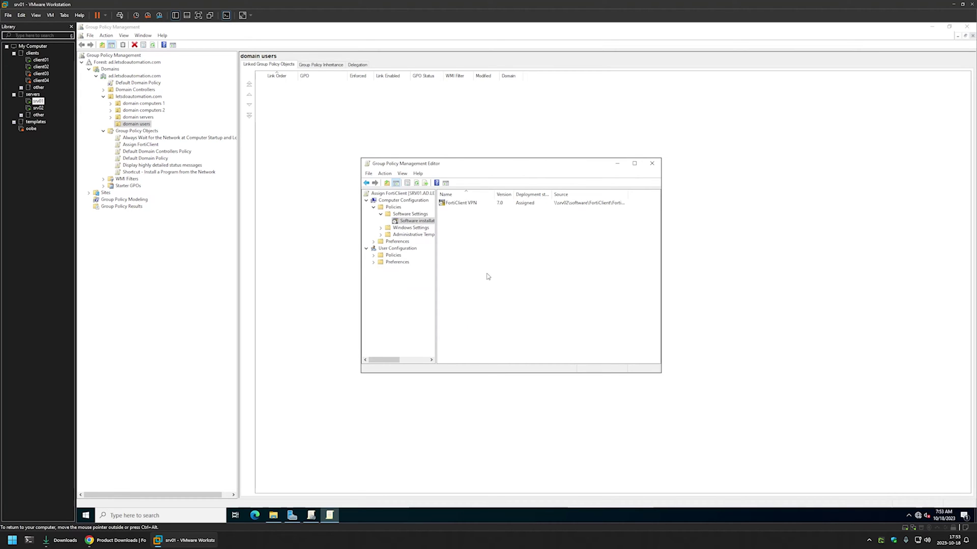
{"action": "left_click", "coordinate": [651, 165]}
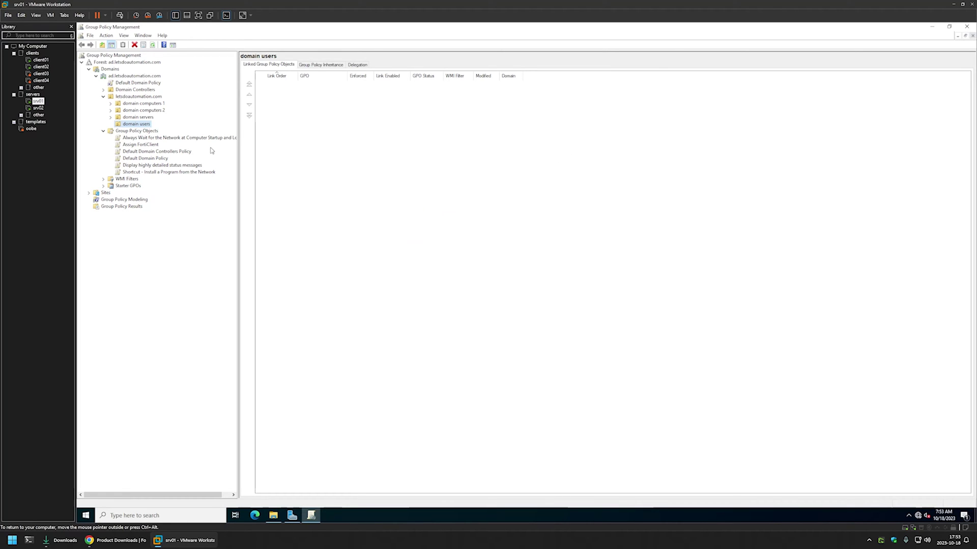
Set the GPO status of Assign FortiClient to User configuration settings disabled.
{"action": "left_click", "coordinate": [140, 144]}
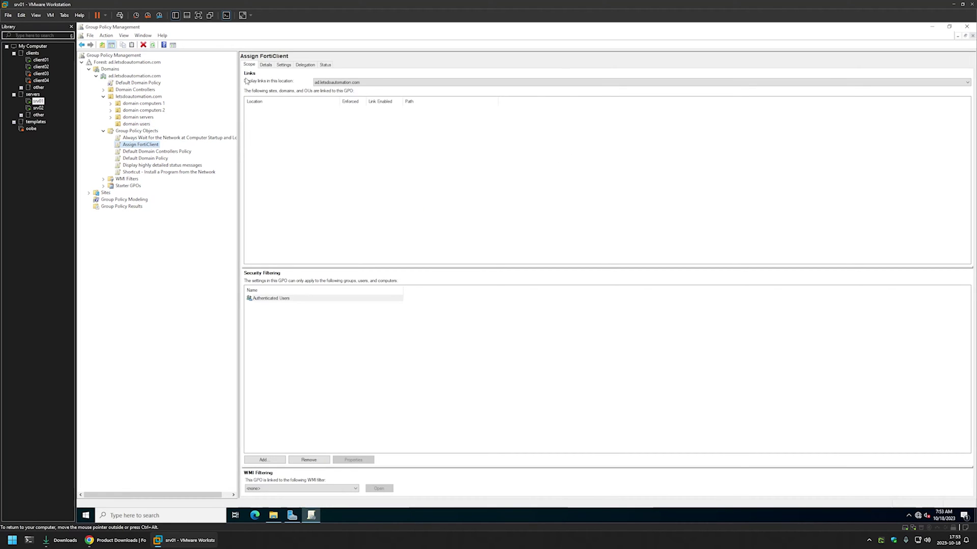
{"action": "left_click", "coordinate": [266, 64]}
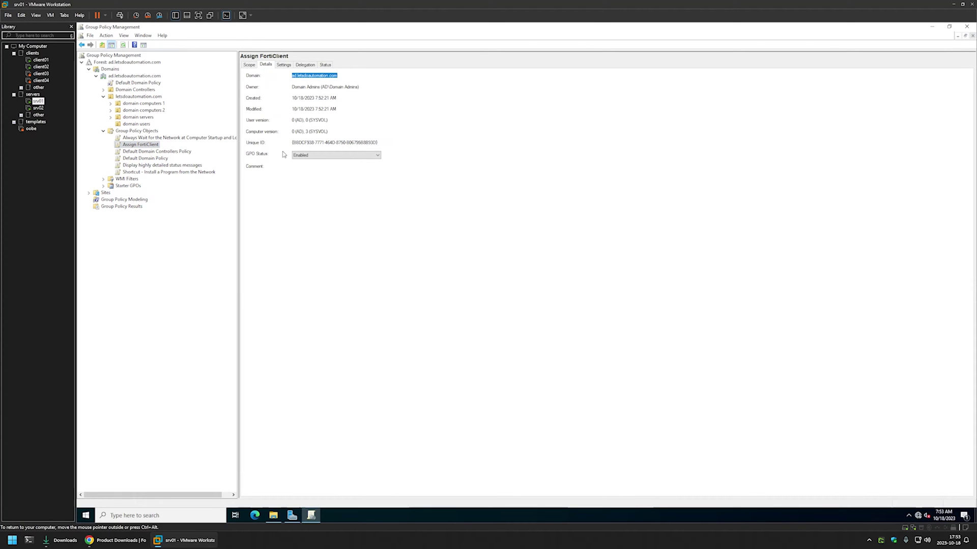
{"action": "left_click", "coordinate": [335, 155]}
{"action": "left_click", "coordinate": [319, 181]}
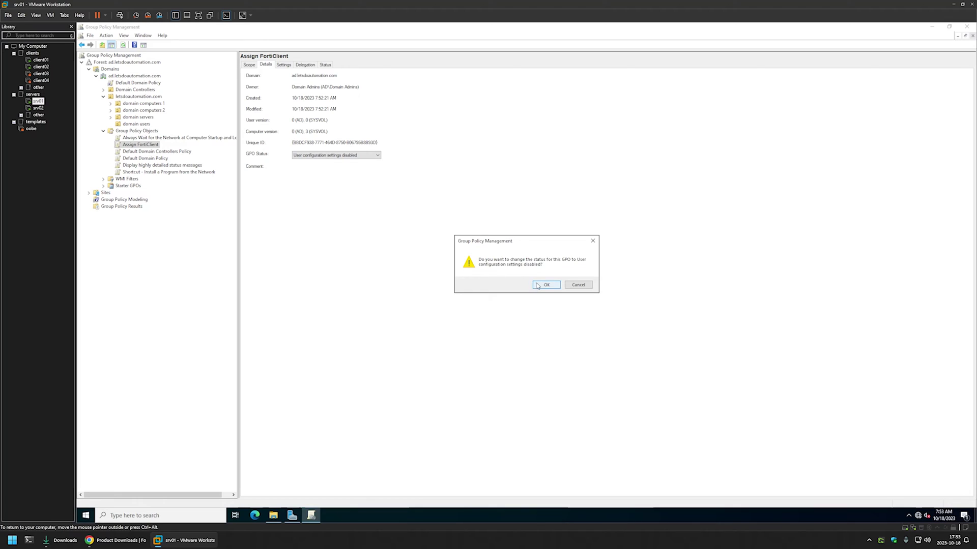
{"action": "left_click", "coordinate": [537, 286]}
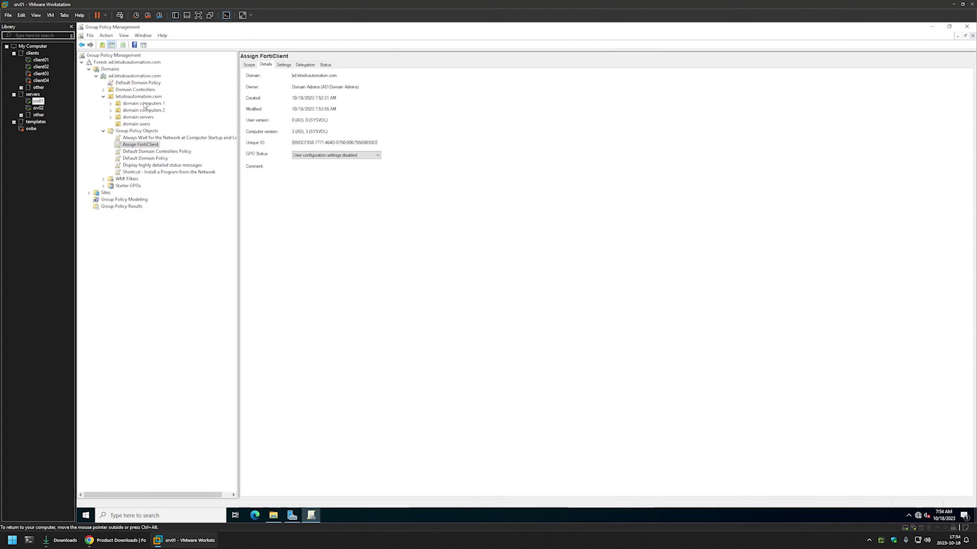
Link the Assign FortiClient policy object to the domain computers 1 organizational unit.
{"action": "left_click", "coordinate": [111, 104]}
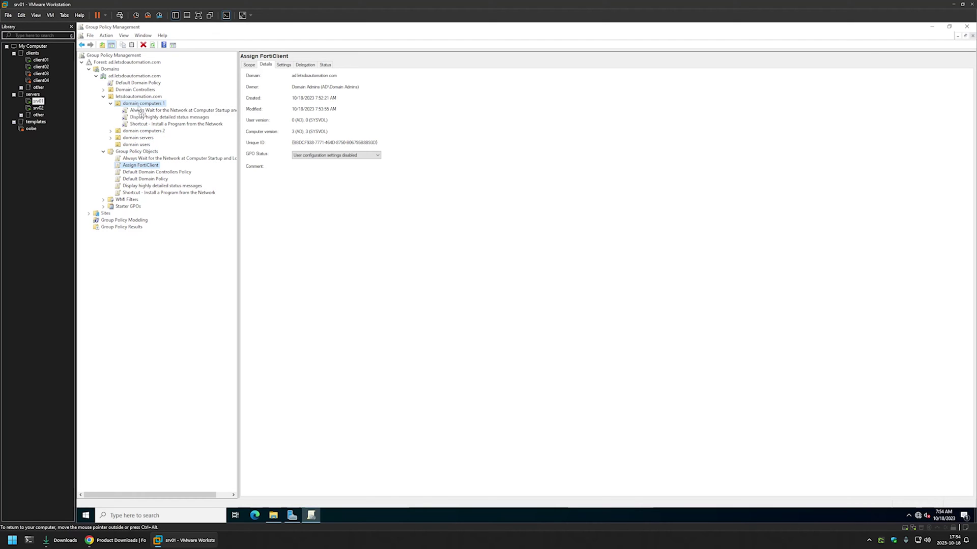
{"action": "left_click_drag", "start_coordinate": [138, 108], "coordinate": [138, 108]}
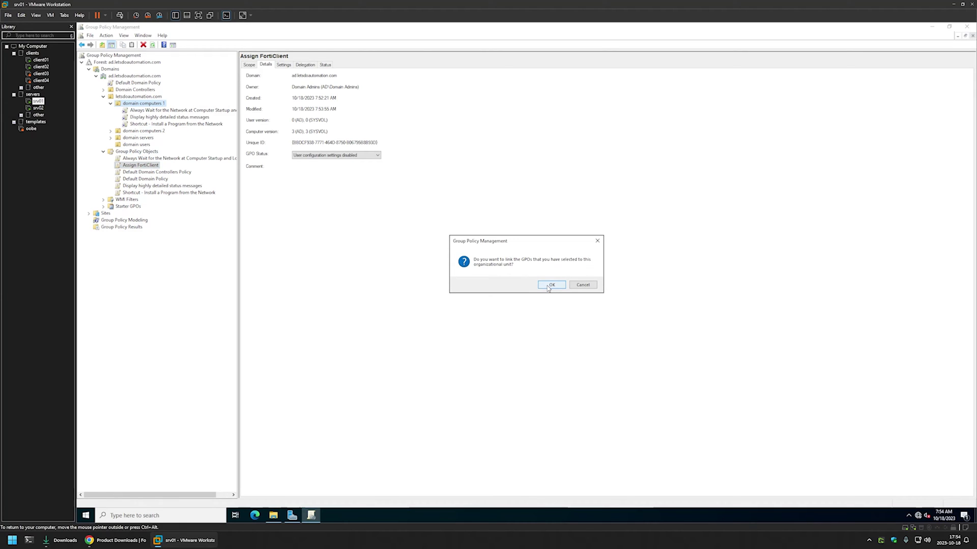
{"action": "left_click", "coordinate": [551, 284]}
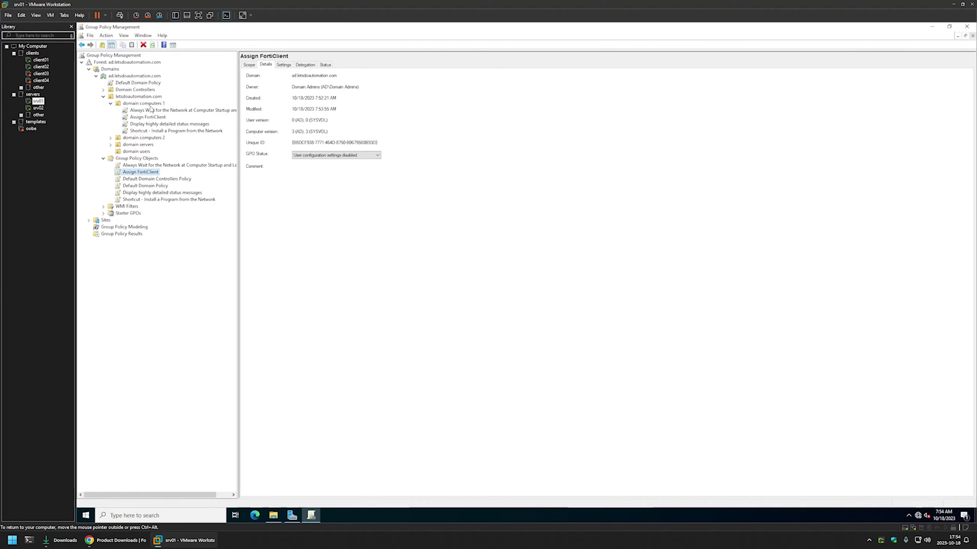
Review the Assign FortiClient link and the policy objects linked to the domain computers 1 organizational unit.
{"action": "left_click", "coordinate": [145, 117]}
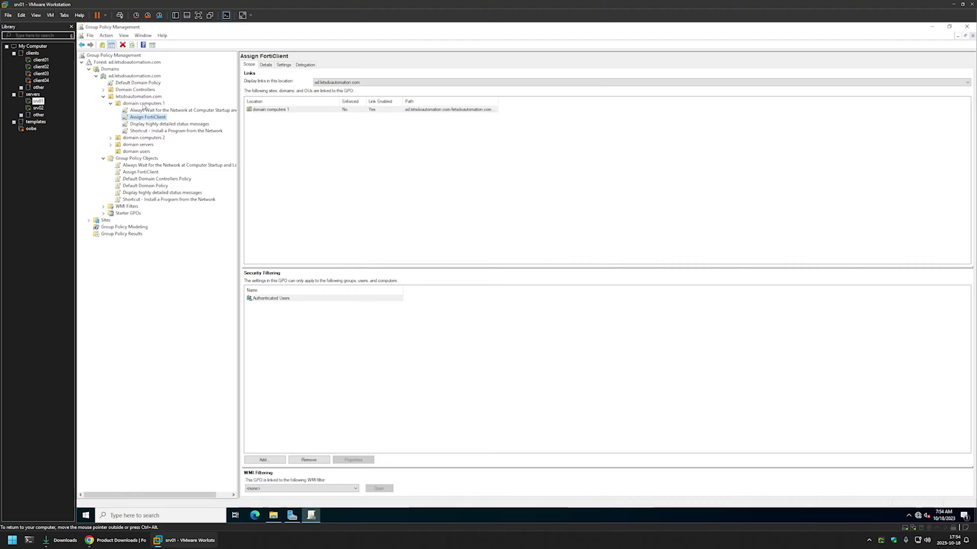
{"action": "left_click", "coordinate": [144, 104]}
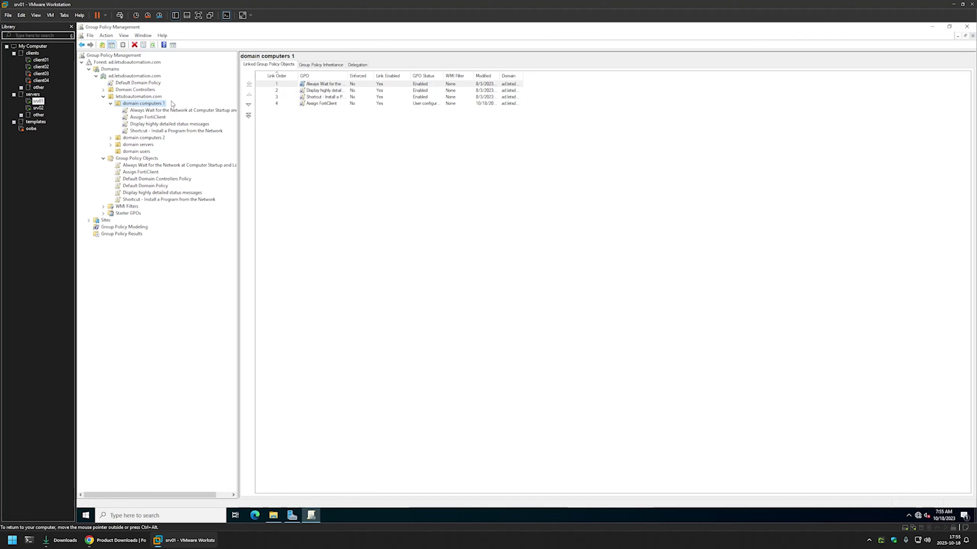
Switch to the client01 virtual machine and run gpupdate in a Command Prompt.
{"action": "left_click", "coordinate": [42, 61]}
{"action": "left_click", "coordinate": [392, 351]}
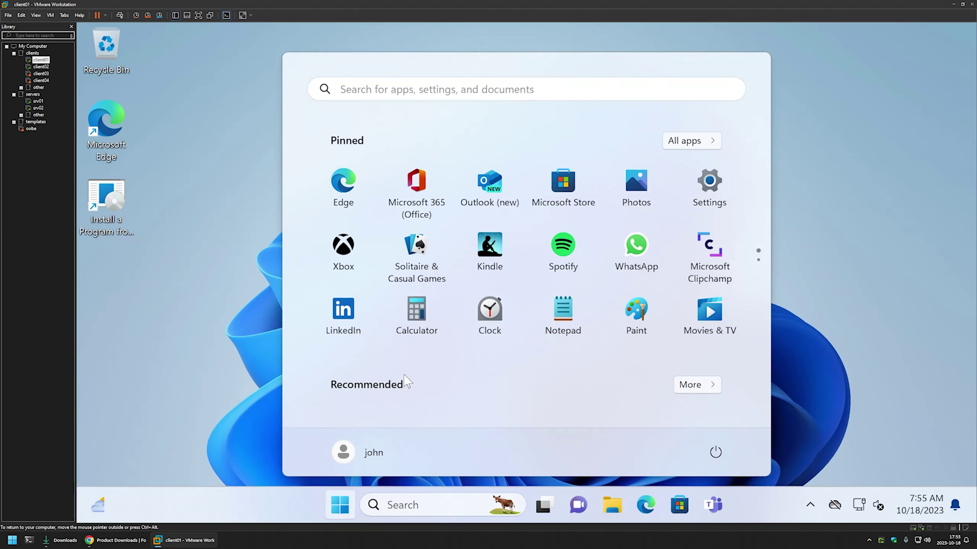
{"action": "type", "text": "cmd"}
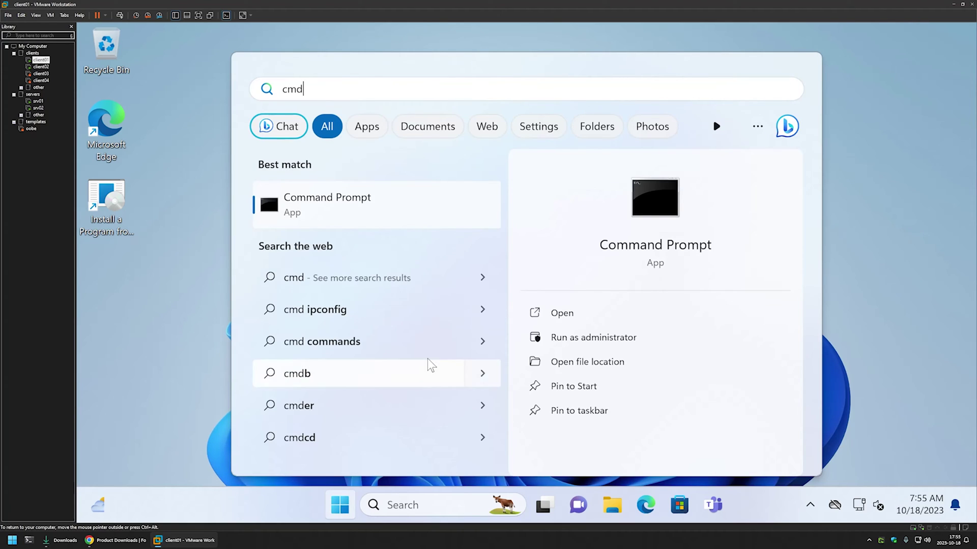
{"action": "left_click", "coordinate": [554, 312]}
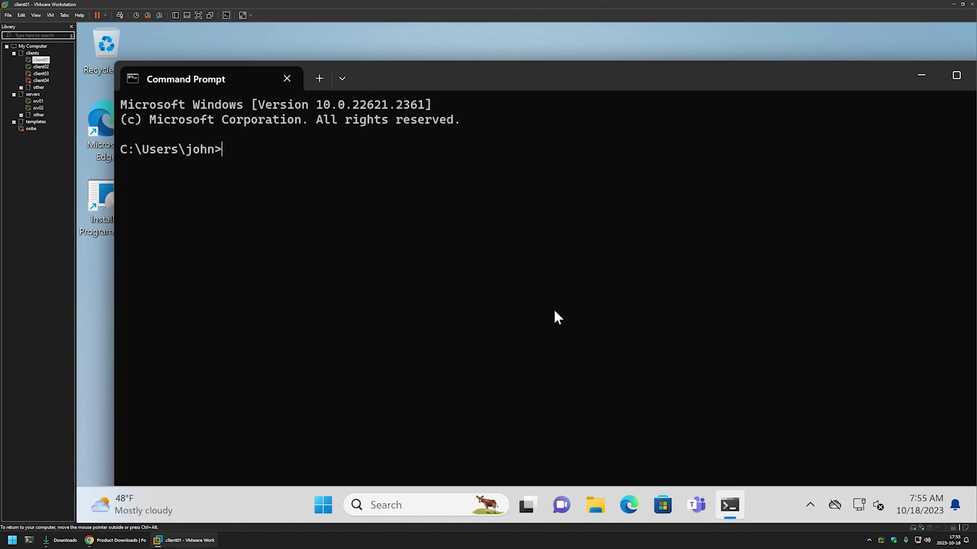
{"action": "type", "text": "gpupdate"}
{"action": "key", "text": "Return"}
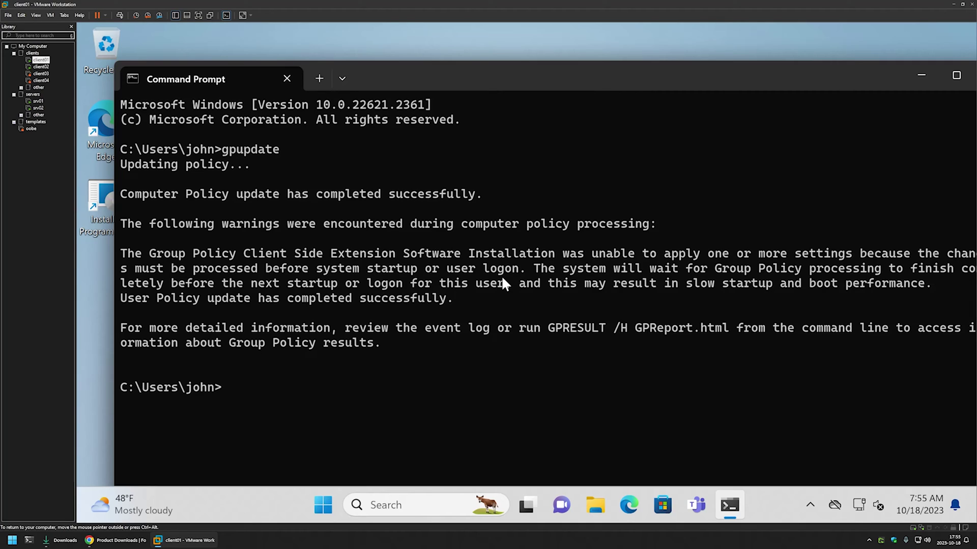
Restart client01 immediately with shutdown -r -t 0 and sign back in with the account password.
{"action": "type", "text": "shutdown -r -t 0"}
{"action": "key", "text": "Return"}
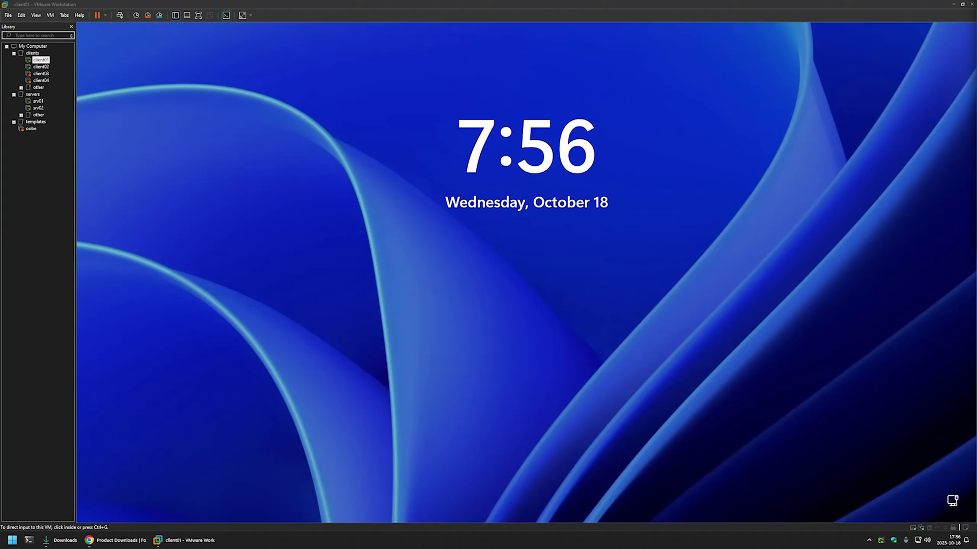
{"action": "left_click", "coordinate": [568, 335]}
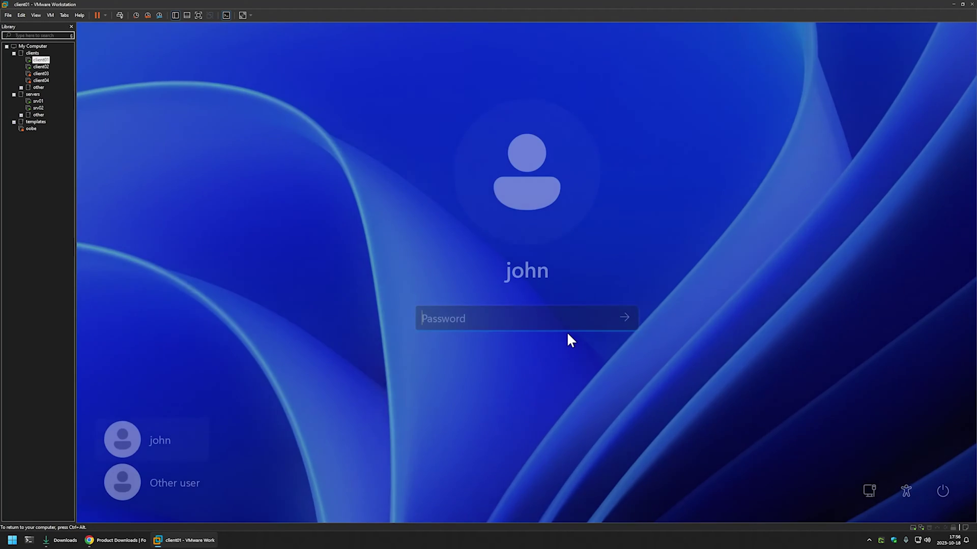
{"action": "type", "text": "•••••••"}
{"action": "key", "text": "Return"}
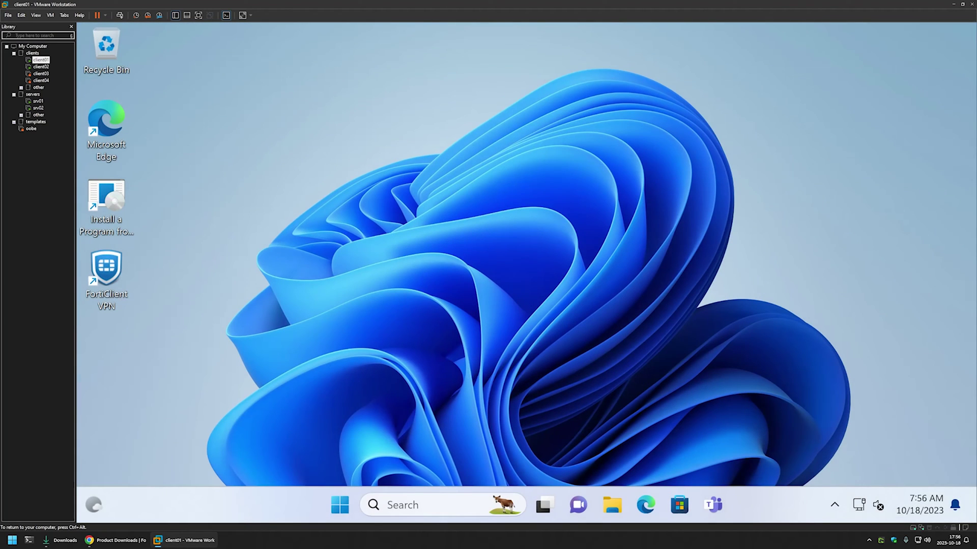
Launch FortiClient VPN on client01, acknowledge that the free software comes without product support, and accept.
{"action": "key", "text": "ctrl+alt"}
{"action": "left_click", "coordinate": [143, 267]}
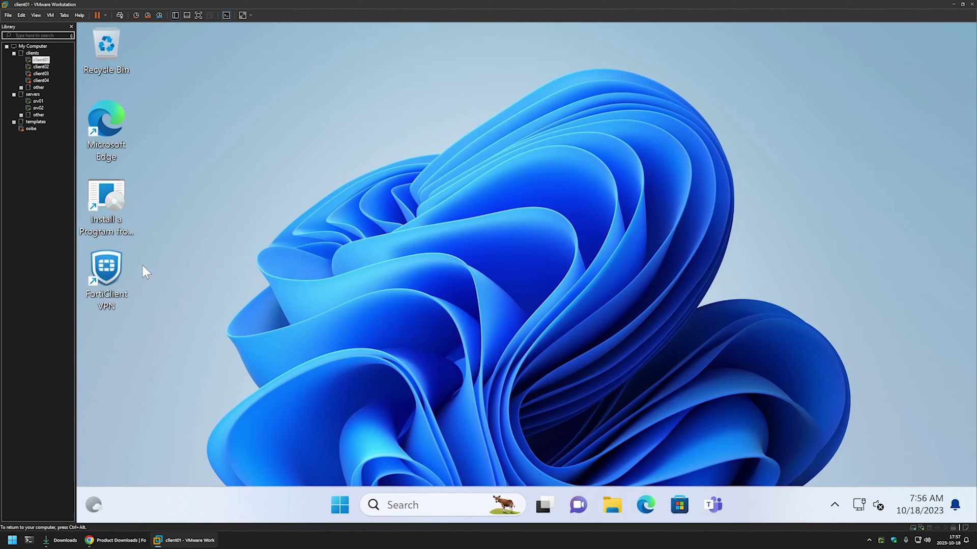
{"action": "double_click", "coordinate": [116, 267]}
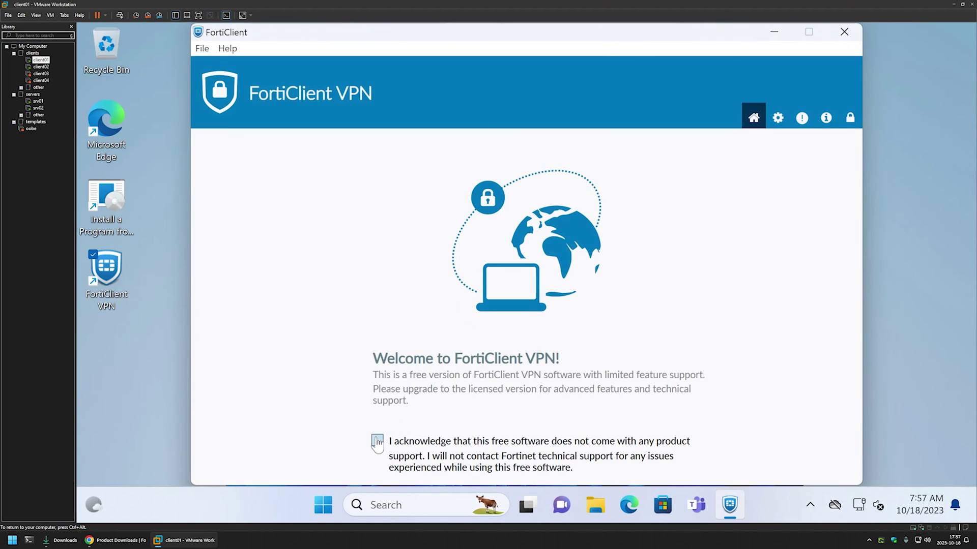
{"action": "left_click", "coordinate": [377, 442]}
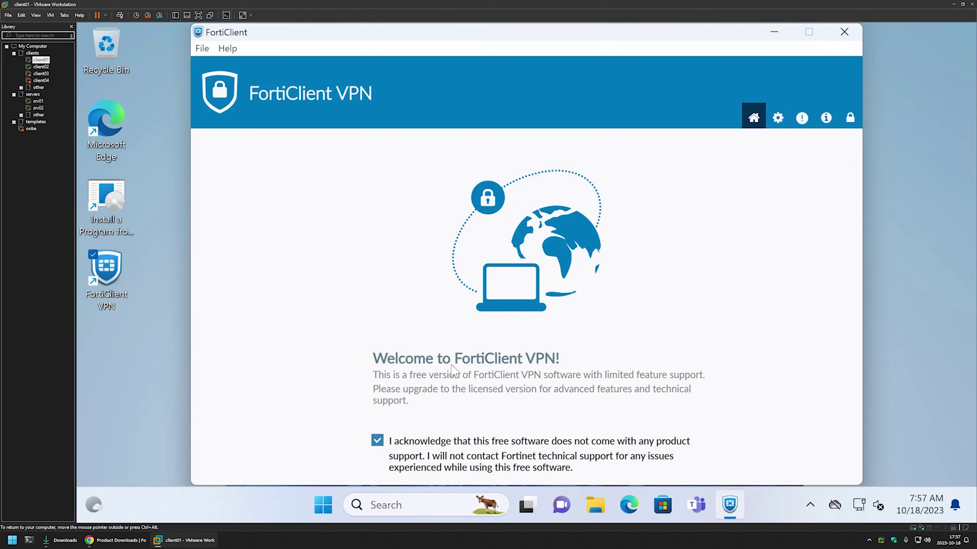
{"action": "left_click", "coordinate": [507, 468]}
{"action": "left_click", "coordinate": [513, 458]}
{"action": "left_click", "coordinate": [516, 440]}
{"action": "left_click", "coordinate": [511, 441]}
{"action": "scroll", "coordinate": [533, 450], "scroll_direction": "down", "scroll_amount": 1}
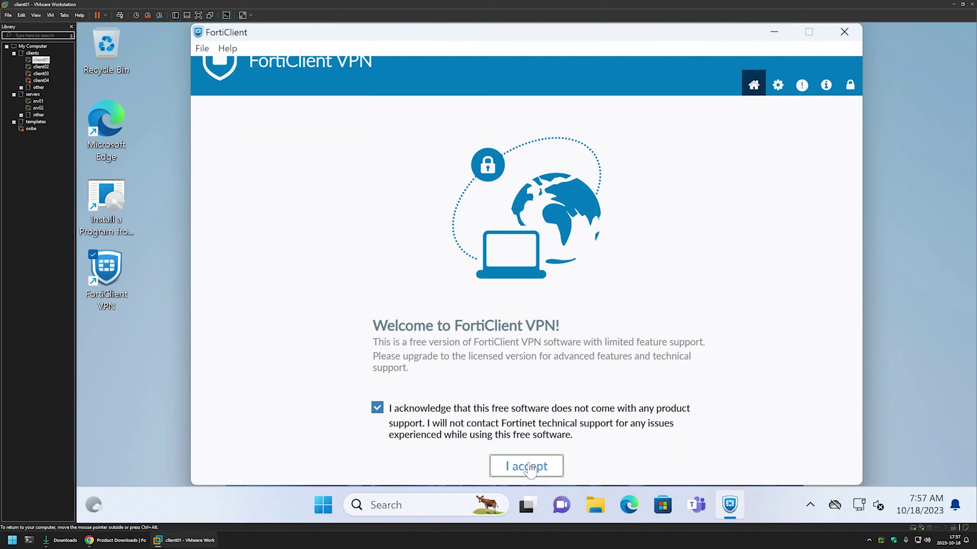
{"action": "left_click", "coordinate": [529, 468]}
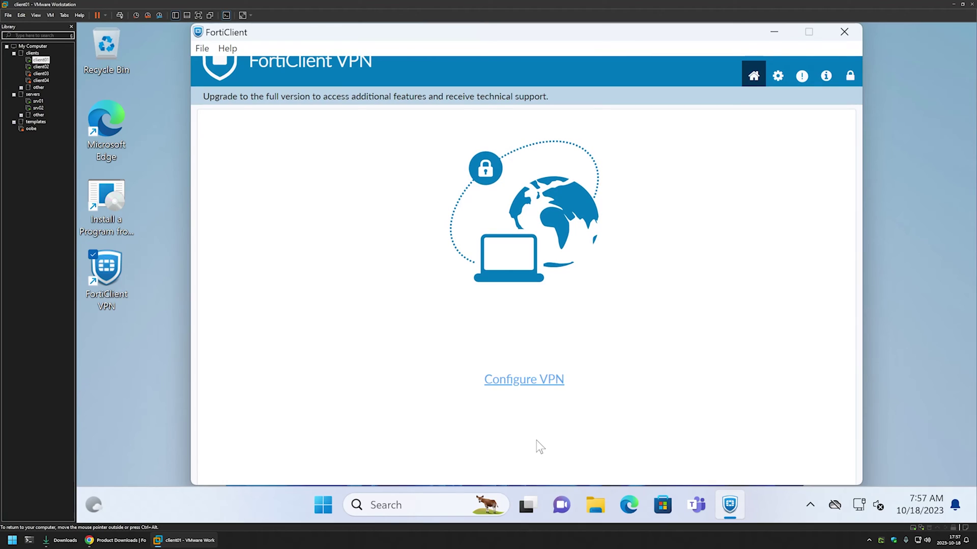
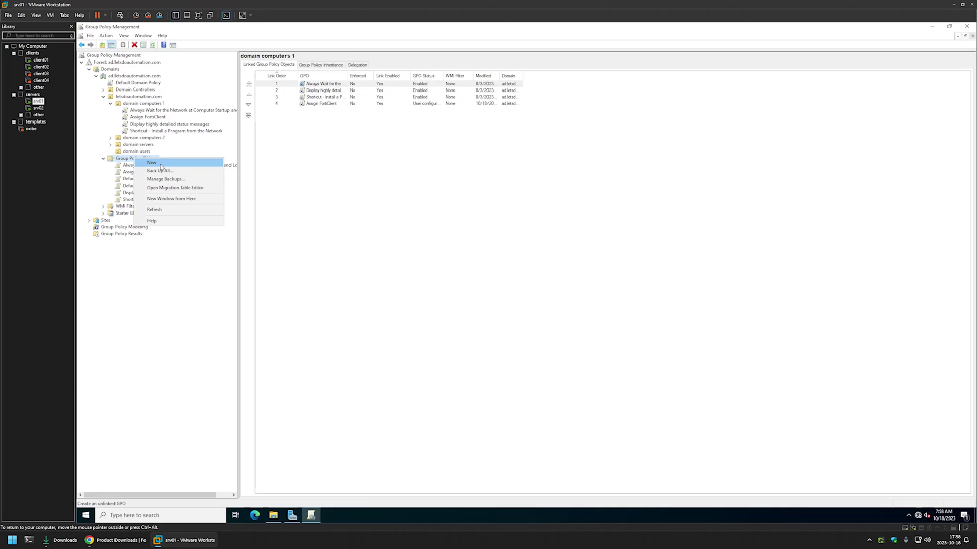
Create a new group policy object named Publish FortiClient on srv01.
{"action": "left_click", "coordinate": [161, 167]}
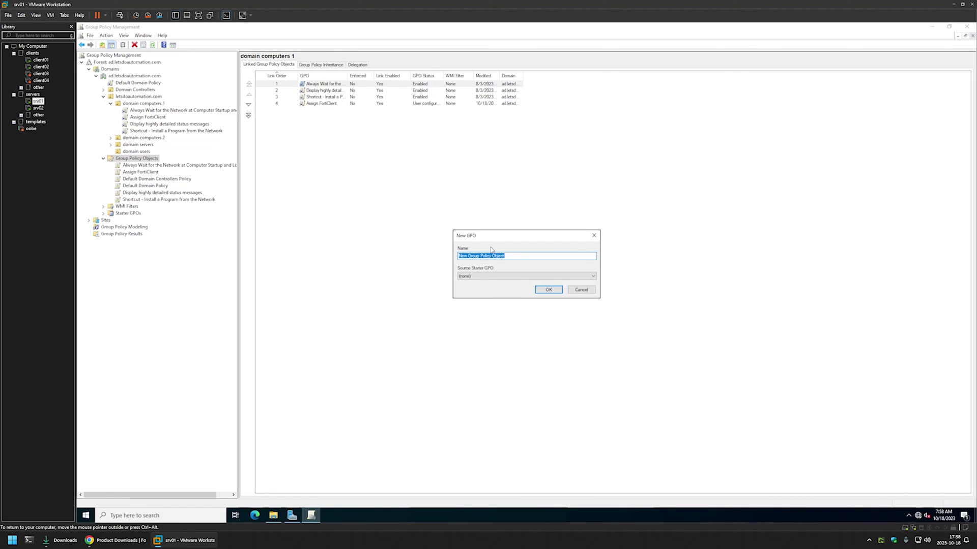
{"action": "type", "text": "Publish FortiClient"}
{"action": "left_click", "coordinate": [540, 290]}
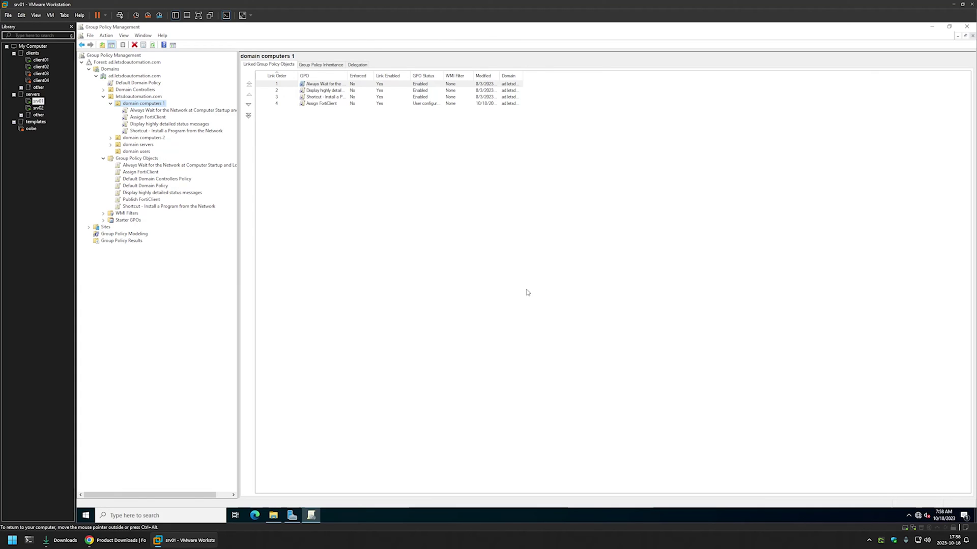
Open the Publish FortiClient policy for editing and go to Software installation in the User Configuration policies.
{"action": "right_click", "coordinate": [136, 203]}
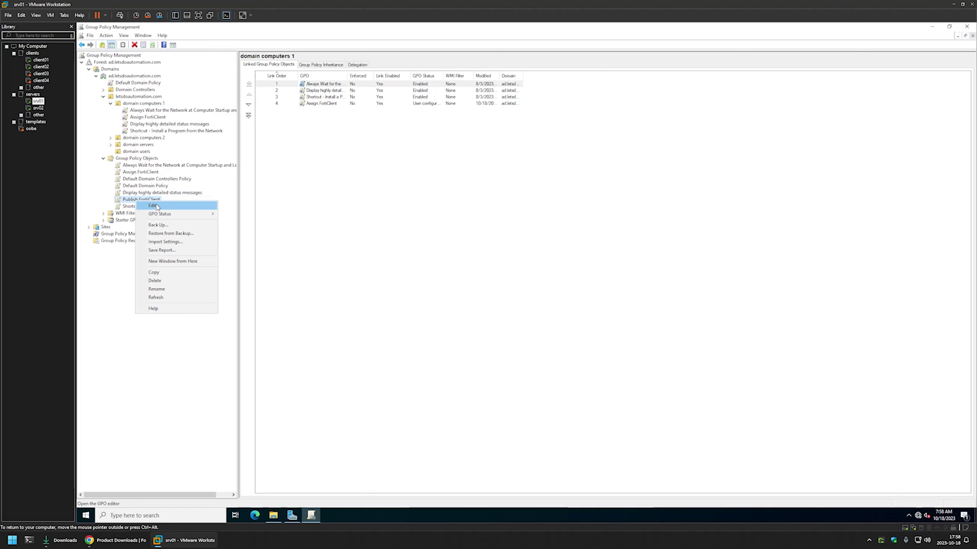
{"action": "left_click", "coordinate": [157, 207]}
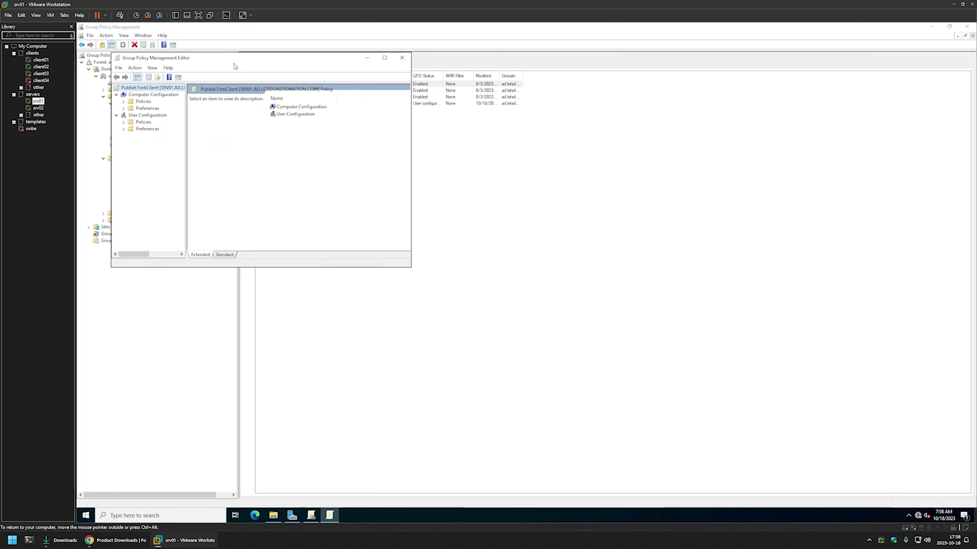
{"action": "left_click_drag", "start_coordinate": [236, 62], "coordinate": [515, 152]}
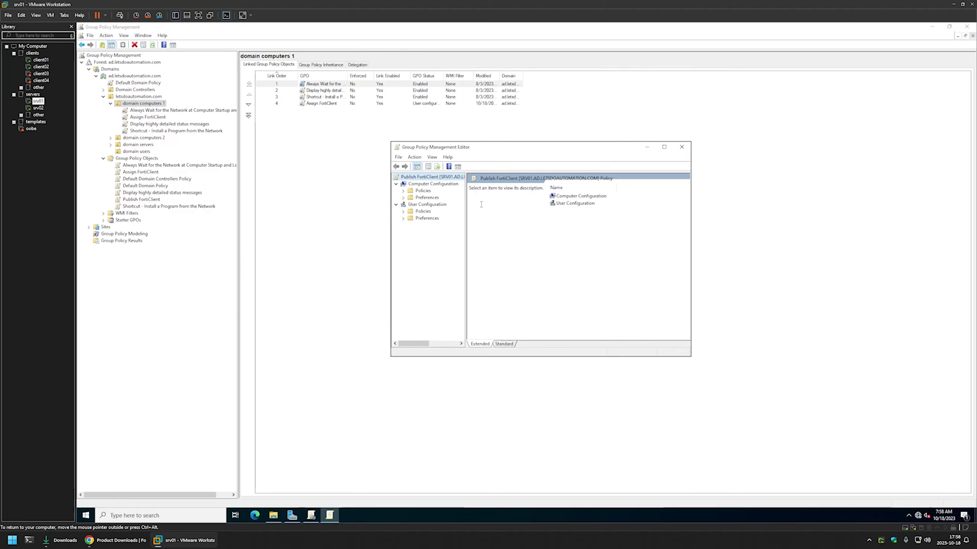
{"action": "left_click", "coordinate": [412, 206]}
{"action": "left_click", "coordinate": [403, 212]}
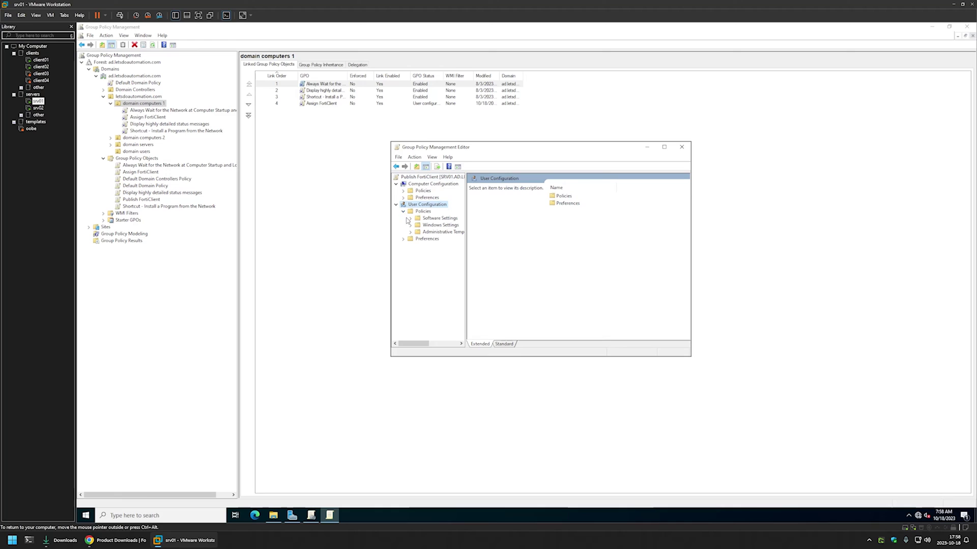
{"action": "left_click", "coordinate": [411, 218]}
{"action": "left_click", "coordinate": [450, 226]}
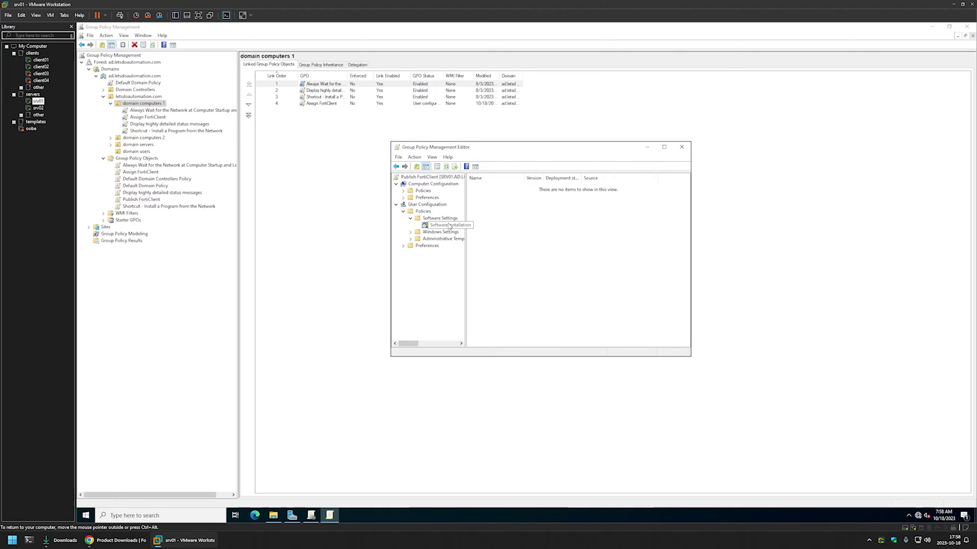
Add a new user software package using the FortiClientVPN installer from \\srv02\software\FortiClient, with Advanced as the deployment method.
{"action": "right_click", "coordinate": [524, 222]}
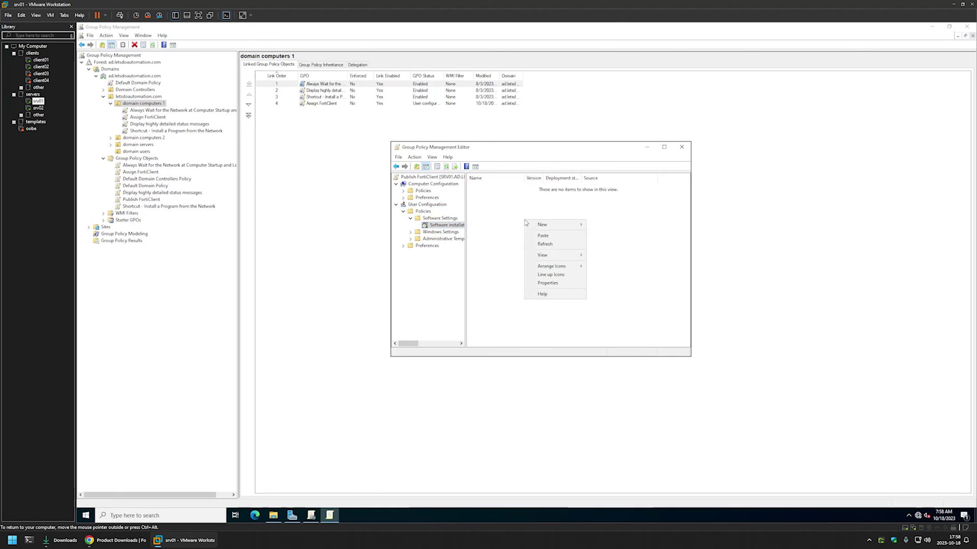
{"action": "mouse_move", "coordinate": [549, 227]}
{"action": "left_click", "coordinate": [606, 226]}
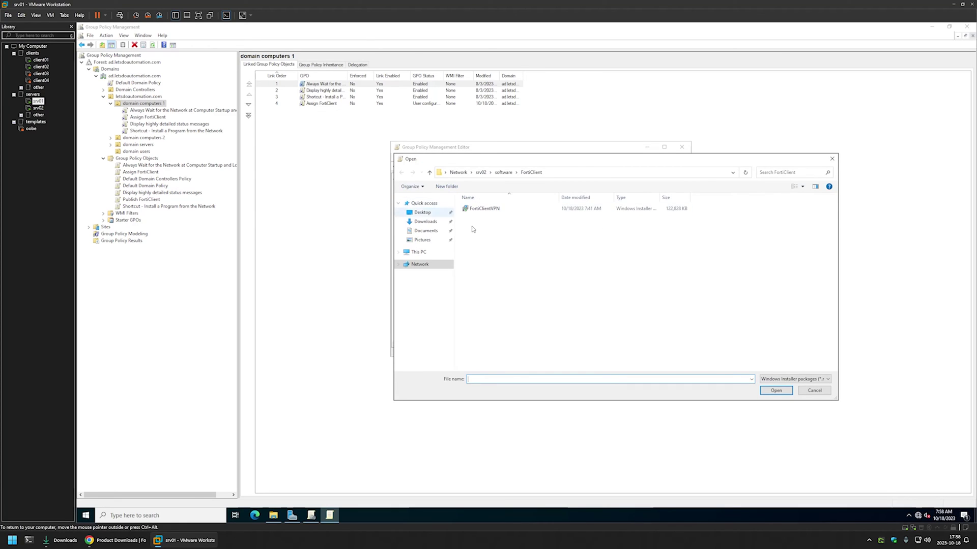
{"action": "left_click", "coordinate": [553, 173]}
{"action": "left_click", "coordinate": [498, 171]}
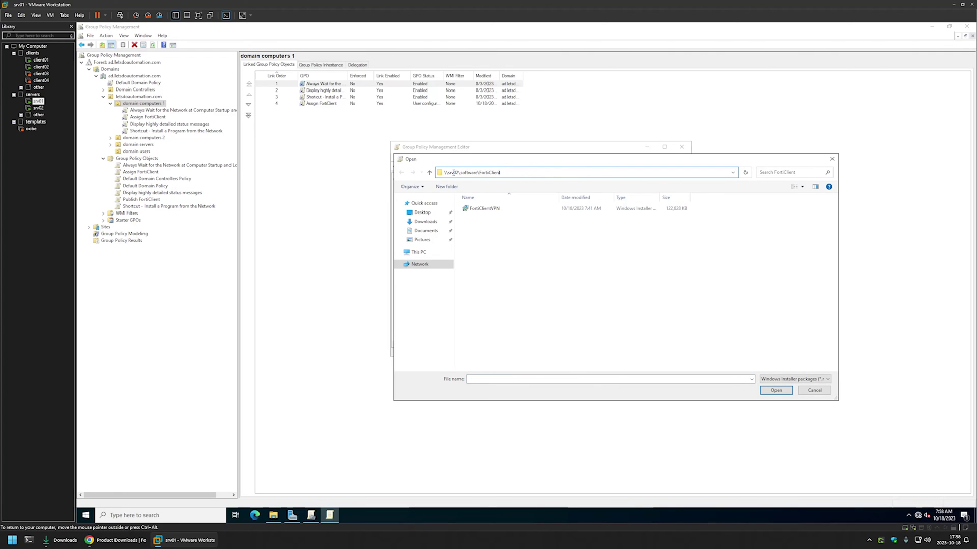
{"action": "left_click_drag", "start_coordinate": [459, 171], "coordinate": [446, 172]}
{"action": "left_click", "coordinate": [490, 229]}
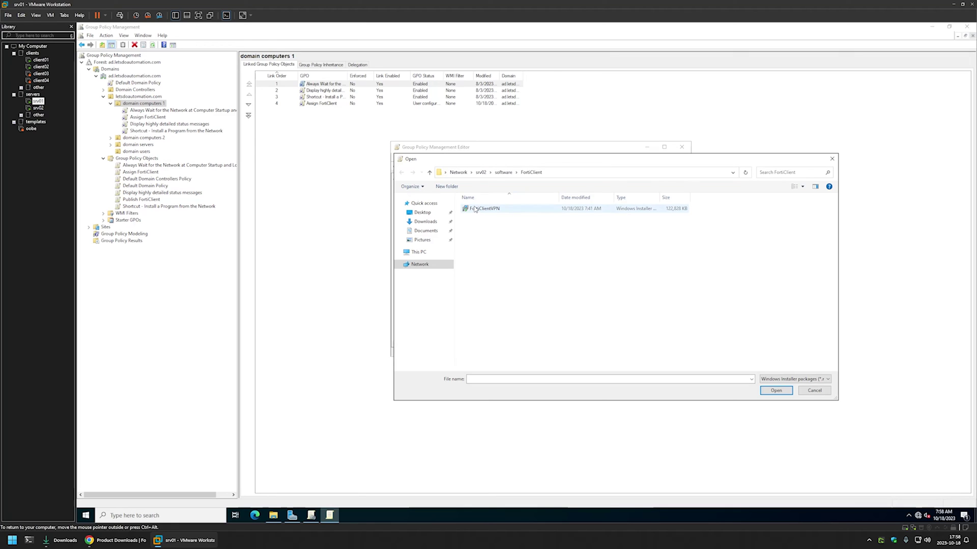
{"action": "double_click", "coordinate": [475, 208]}
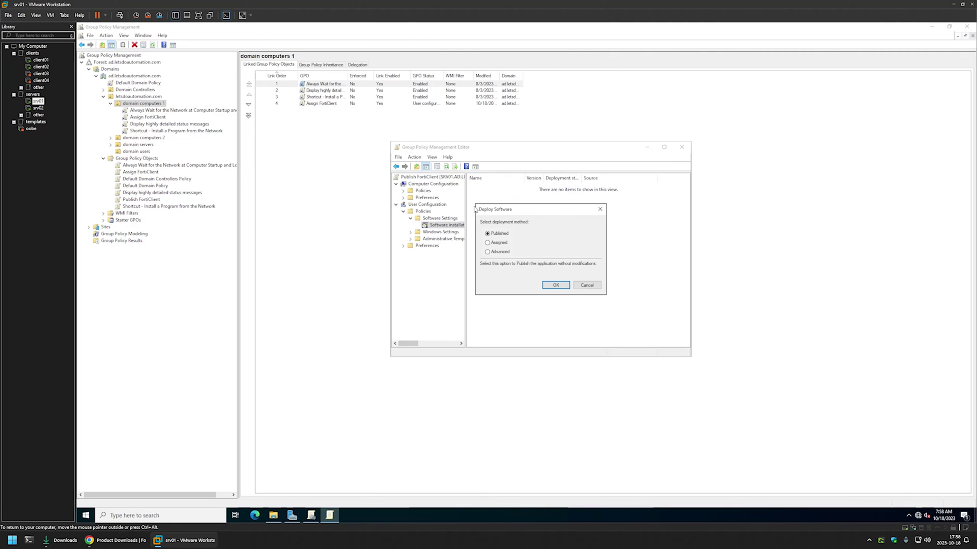
{"action": "left_click", "coordinate": [499, 252]}
{"action": "left_click", "coordinate": [549, 284]}
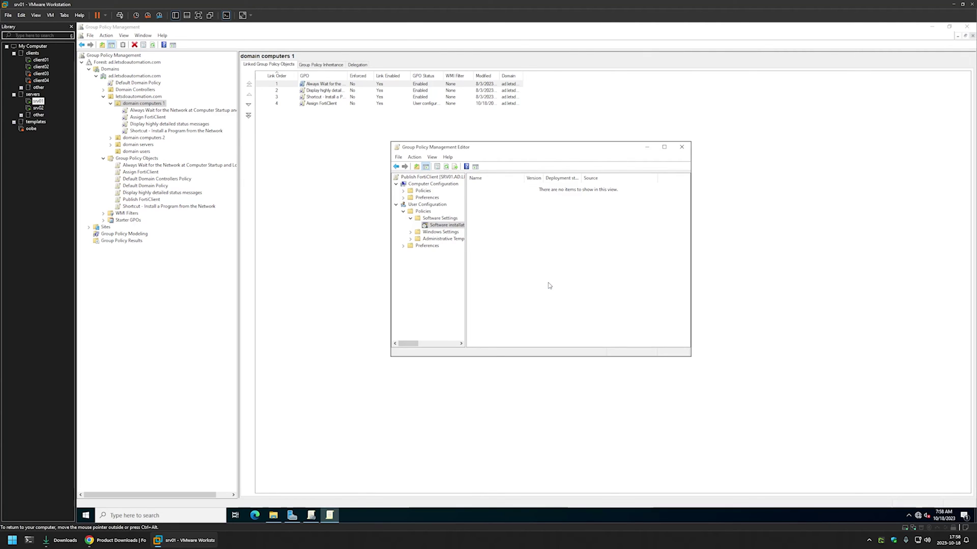
Check the FortiClient VPN package's deployment settings, save it with the Published deployment type and close the policy editor.
{"action": "left_click_drag", "start_coordinate": [457, 153], "coordinate": [536, 170]}
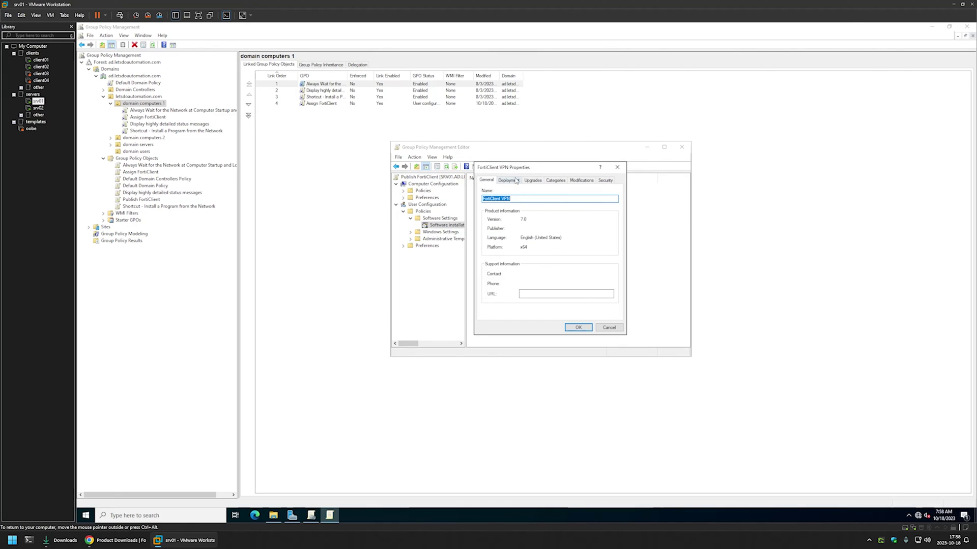
{"action": "left_click", "coordinate": [509, 180]}
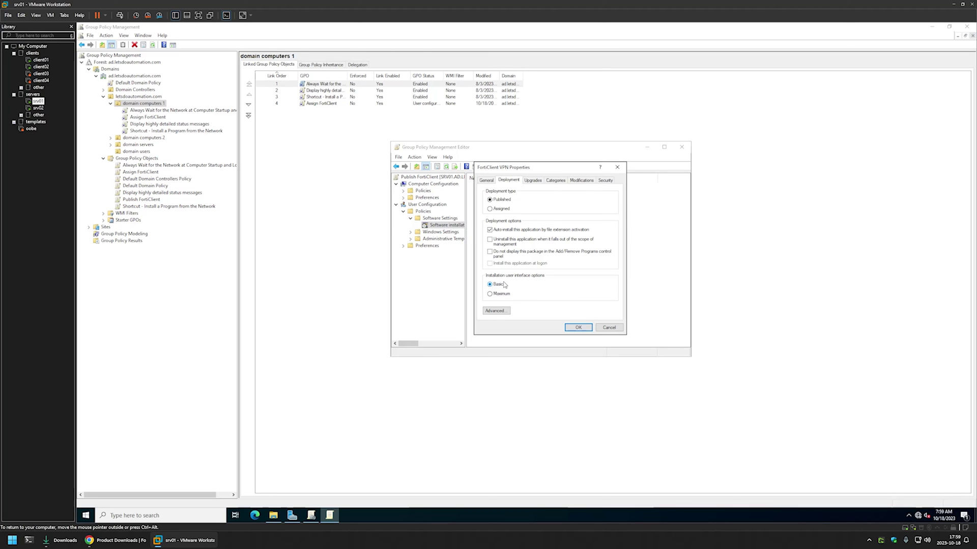
{"action": "left_click", "coordinate": [581, 329]}
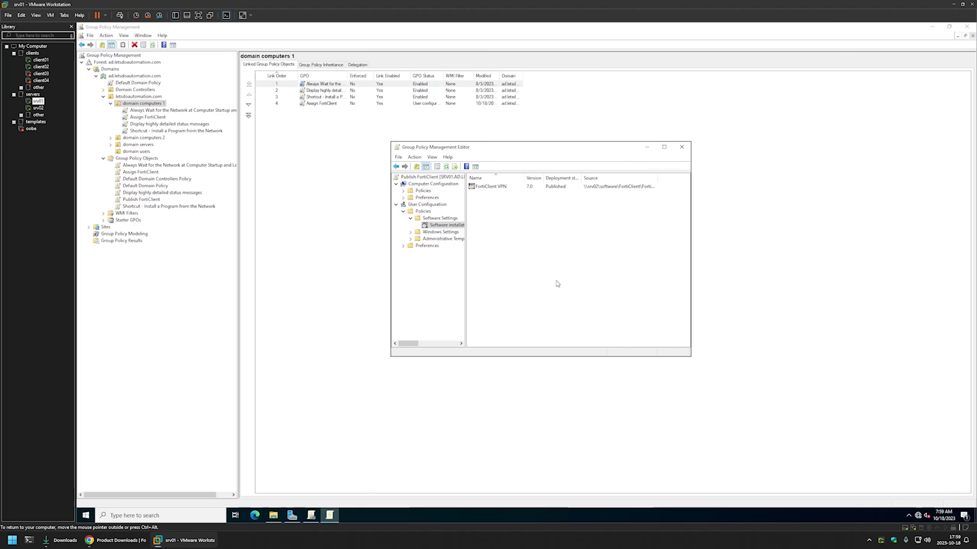
{"action": "left_click", "coordinate": [682, 148]}
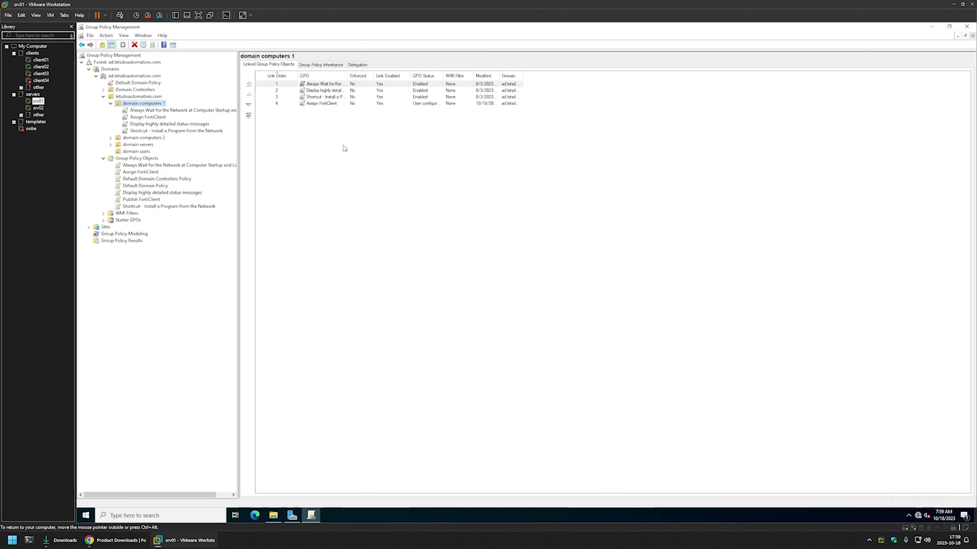
Set the GPO status of the Publish FortiClient policy to Computer configuration settings disabled.
{"action": "left_click", "coordinate": [152, 200]}
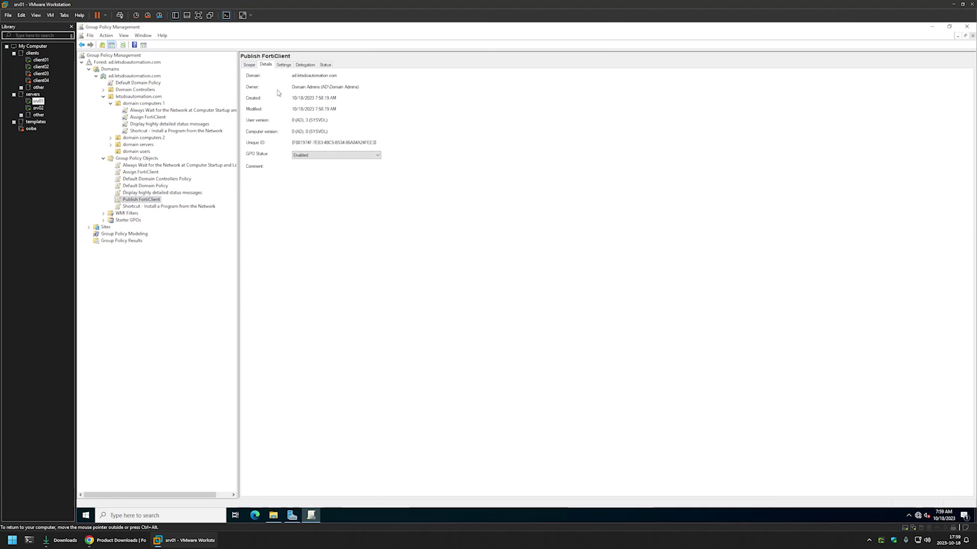
{"action": "left_click", "coordinate": [319, 154]}
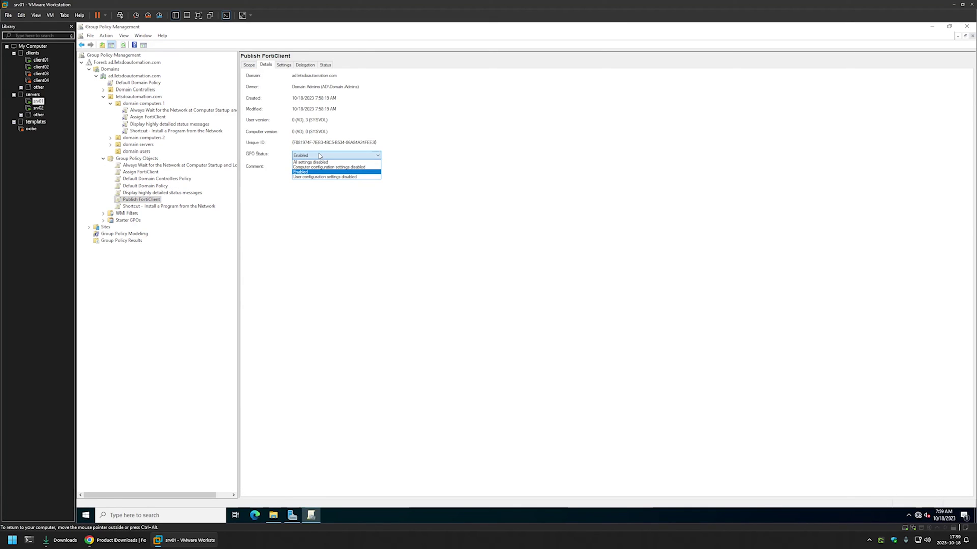
{"action": "left_click", "coordinate": [323, 167]}
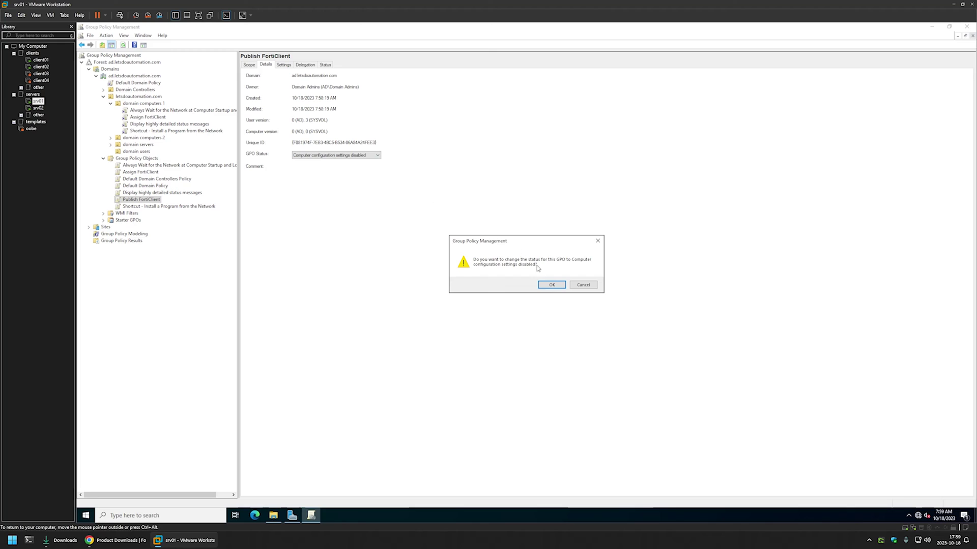
{"action": "left_click", "coordinate": [549, 284]}
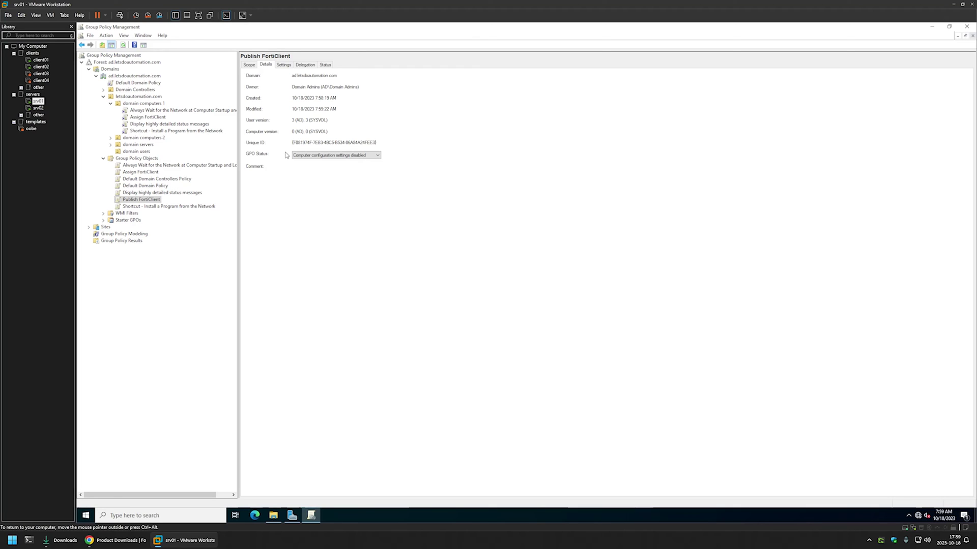
Link the Publish FortiClient policy to the domain users organizational unit and expand that unit to show the link.
{"action": "left_click", "coordinate": [152, 152]}
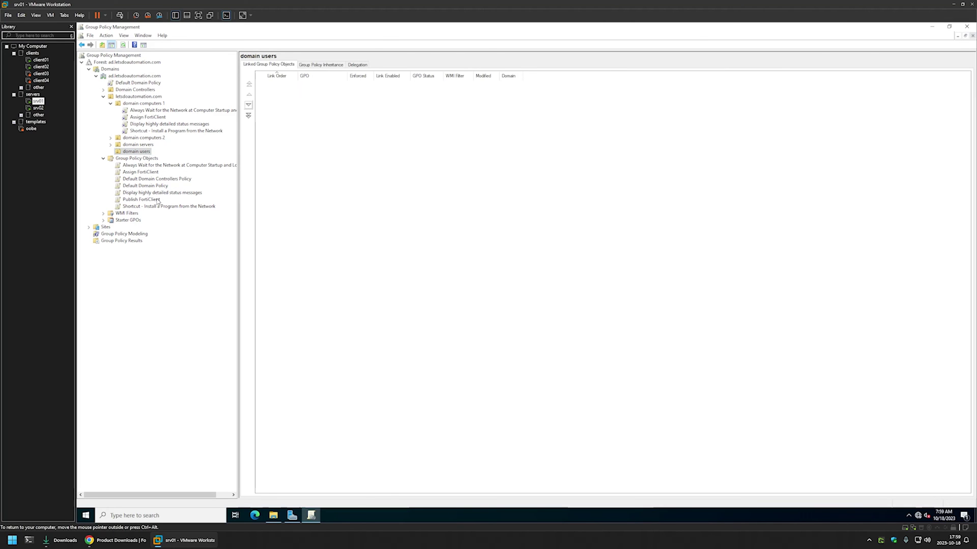
{"action": "left_click_drag", "start_coordinate": [158, 201], "coordinate": [144, 151]}
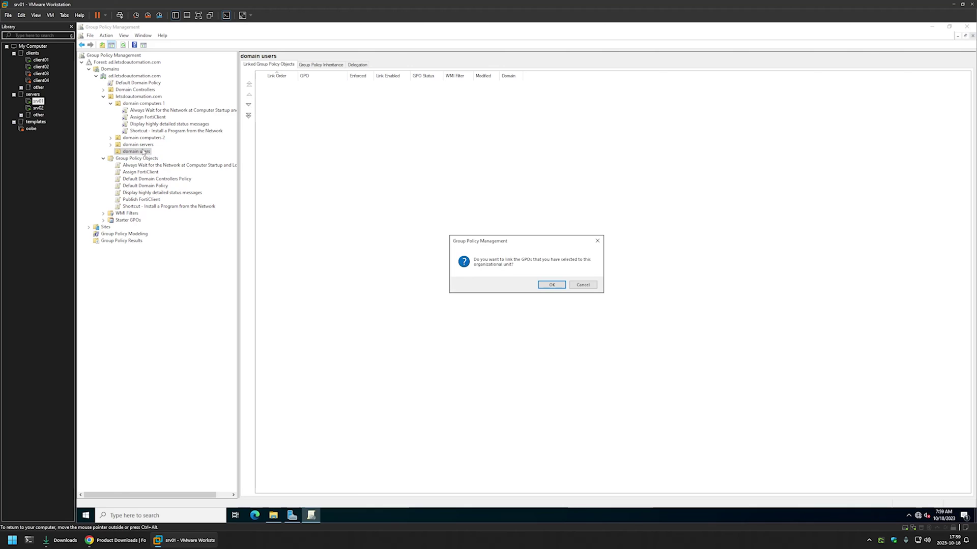
{"action": "left_click", "coordinate": [542, 286]}
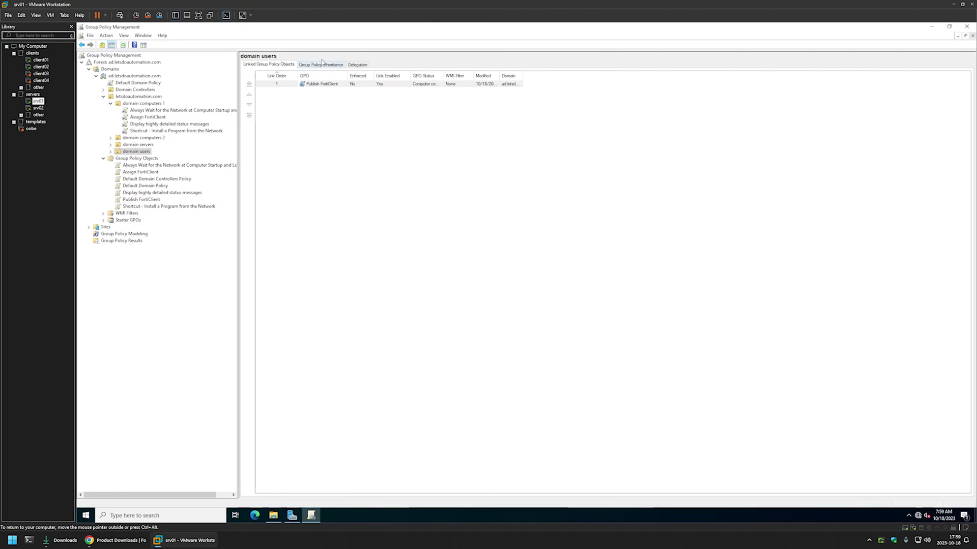
{"action": "left_click", "coordinate": [110, 151]}
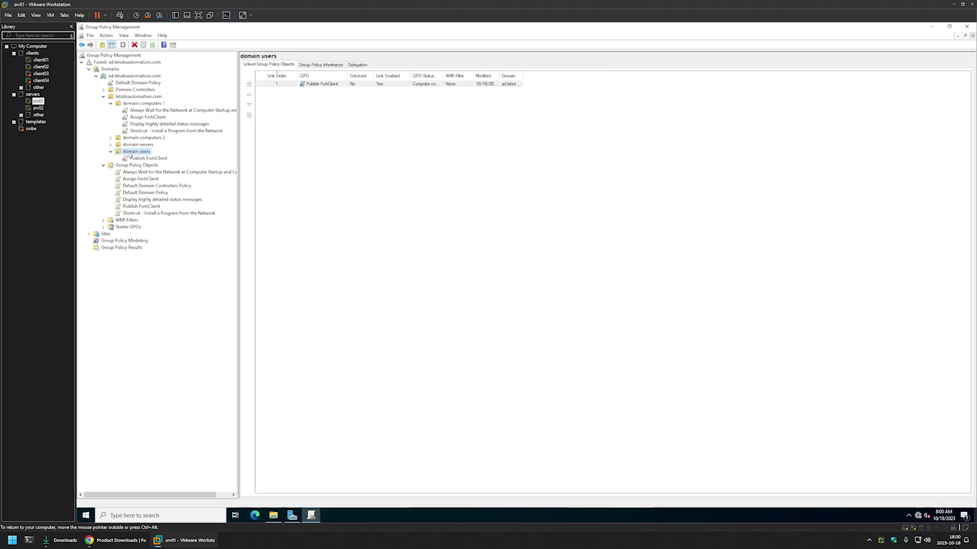
Switch to the client02 virtual machine and open the desktop shortcut for installing a program from the network.
{"action": "left_click", "coordinate": [41, 67]}
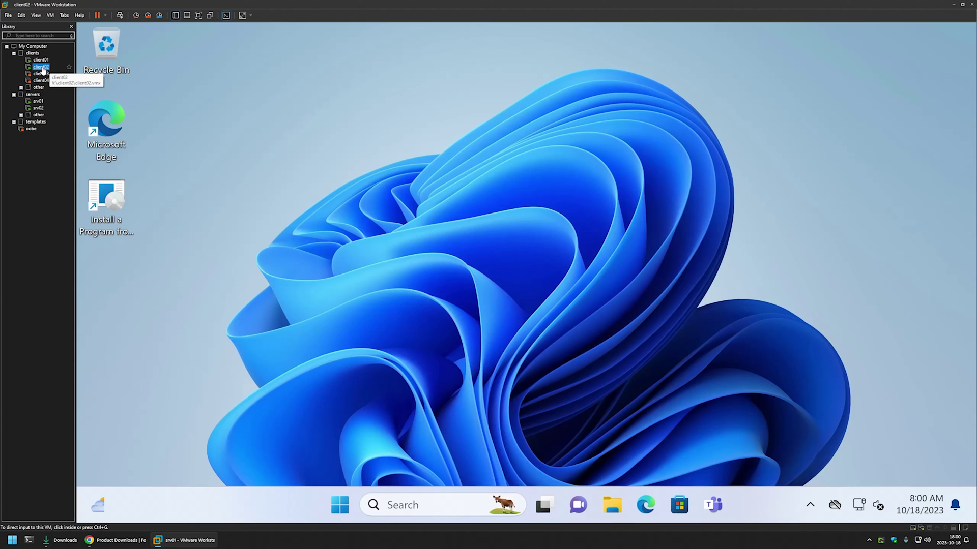
{"action": "left_click", "coordinate": [366, 189]}
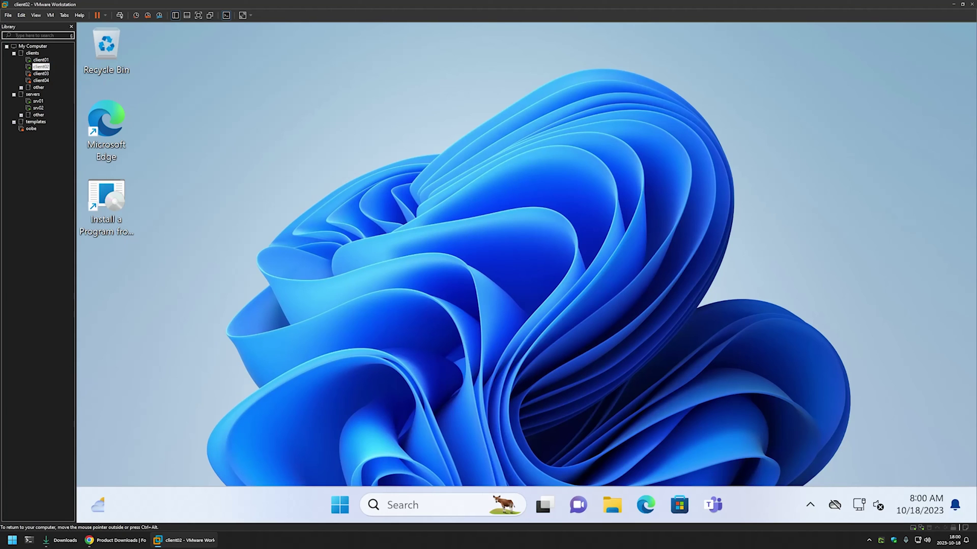
{"action": "double_click", "coordinate": [112, 191]}
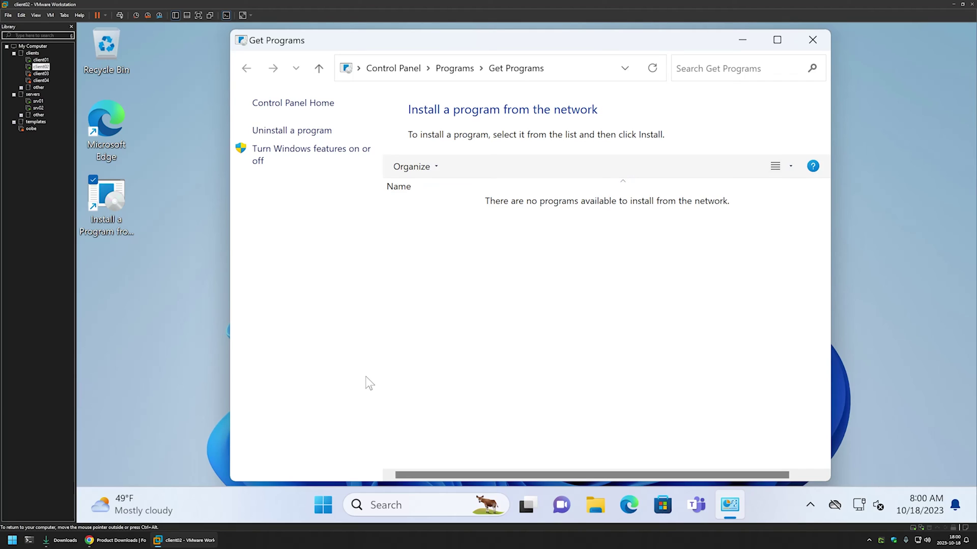
Open a Command Prompt on client02, move it clear of the Get Programs window and run gpupdate.
{"action": "left_click", "coordinate": [327, 506]}
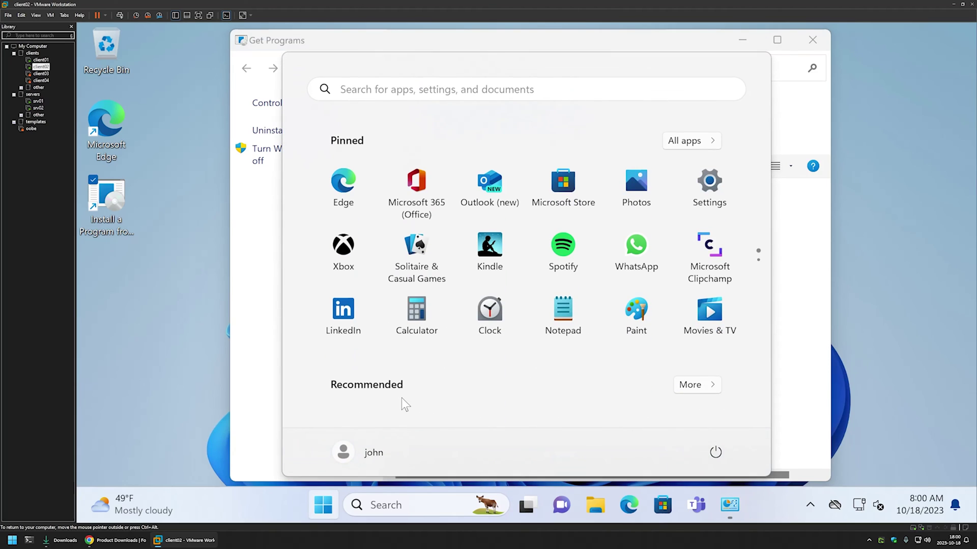
{"action": "type", "text": "cmd"}
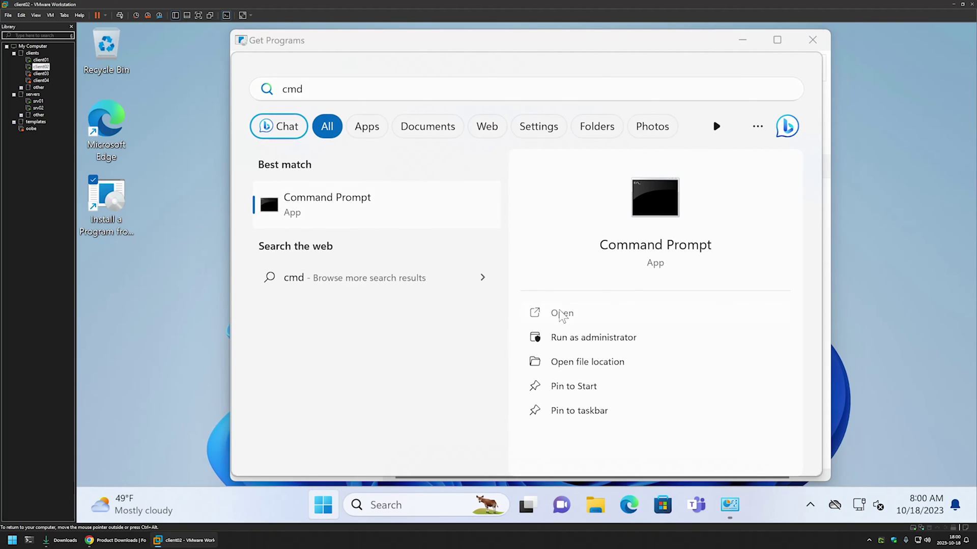
{"action": "left_click", "coordinate": [562, 314]}
{"action": "left_click_drag", "start_coordinate": [421, 135], "coordinate": [869, 174]}
{"action": "type", "text": "gpupdate"}
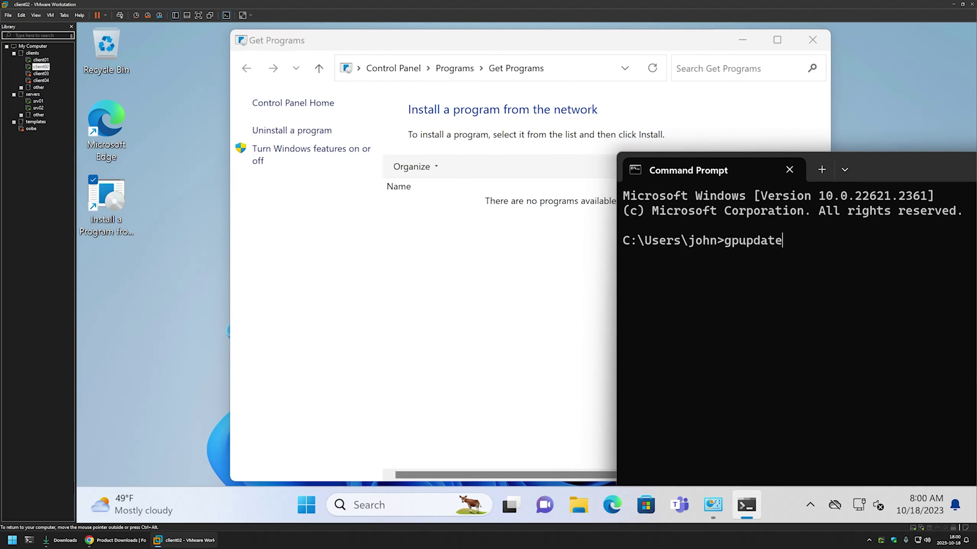
{"action": "key", "text": "Return"}
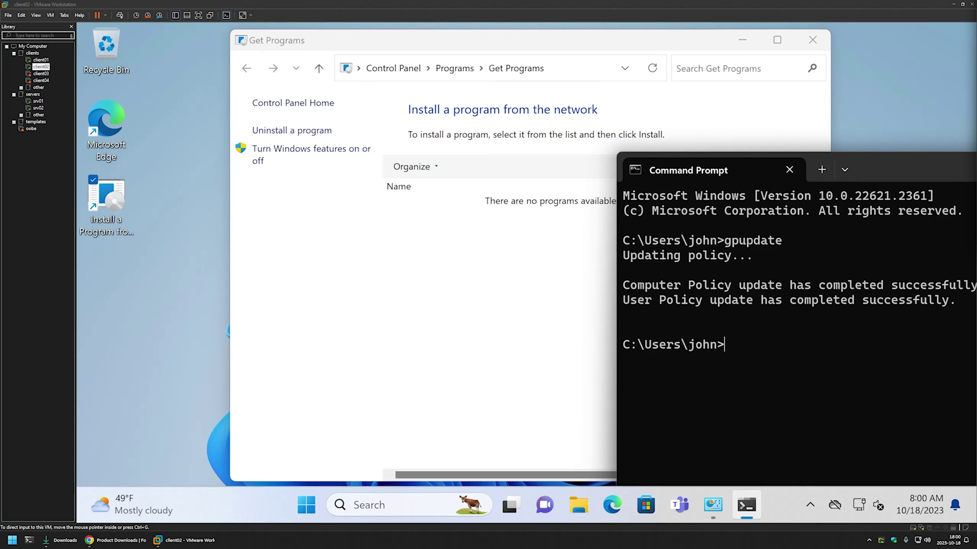
Refresh the list of network programs in Get Programs and install FortiClient VPN from it.
{"action": "left_click", "coordinate": [456, 229]}
{"action": "right_click", "coordinate": [456, 229]}
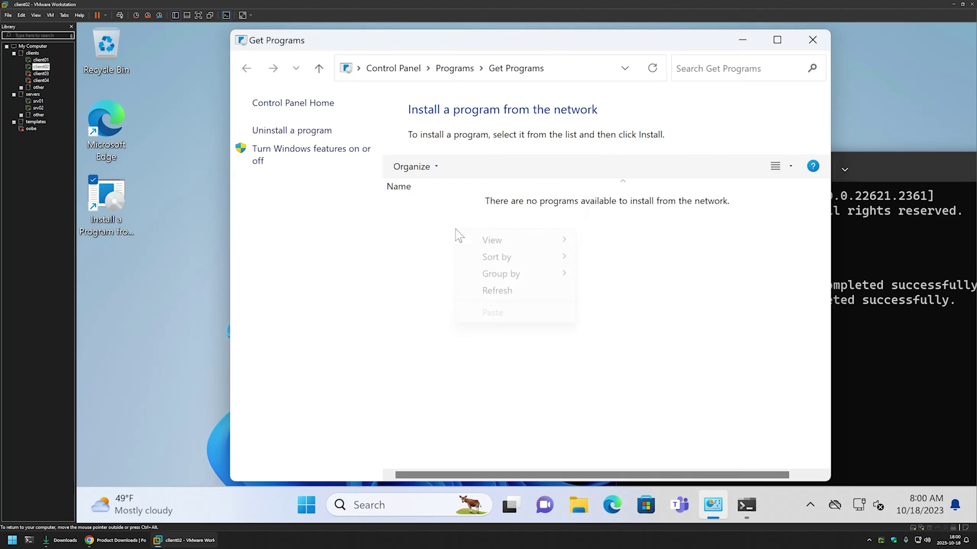
{"action": "left_click", "coordinate": [494, 293]}
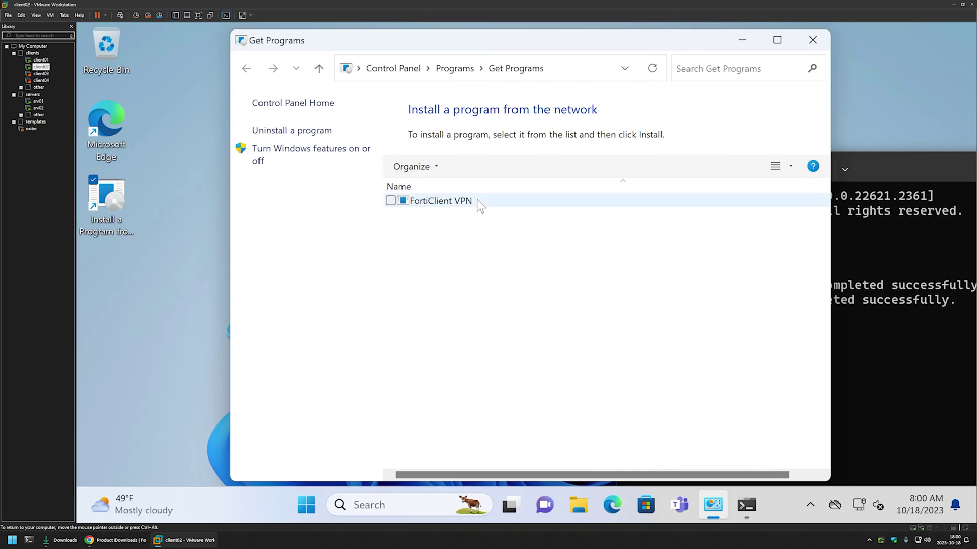
{"action": "double_click", "coordinate": [417, 204]}
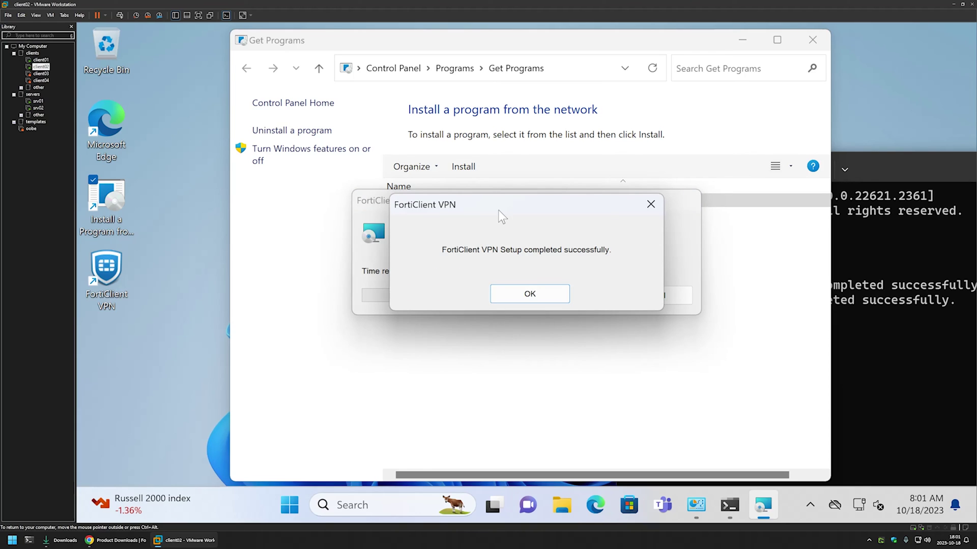
{"action": "left_click", "coordinate": [529, 293]}
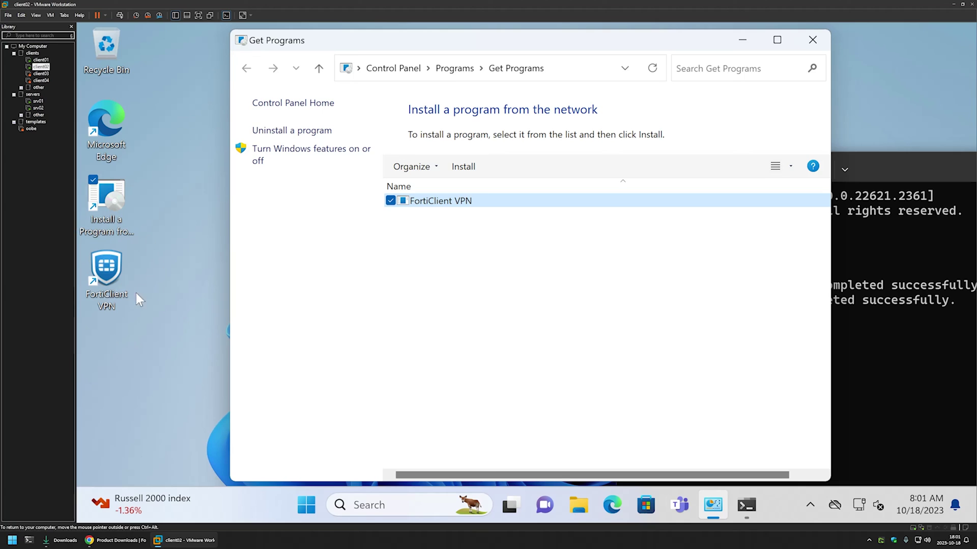
Launch FortiClient VPN from the desktop and accept the acknowledgement that the free software has no product support.
{"action": "double_click", "coordinate": [107, 277]}
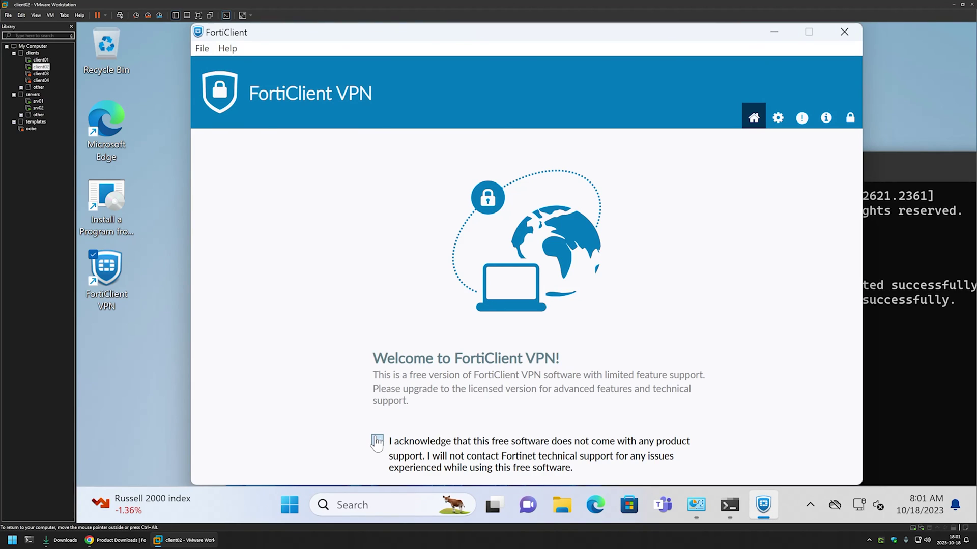
{"action": "left_click", "coordinate": [578, 441]}
{"action": "scroll", "coordinate": [575, 440], "scroll_direction": "down", "scroll_amount": 1}
{"action": "left_click", "coordinate": [539, 466]}
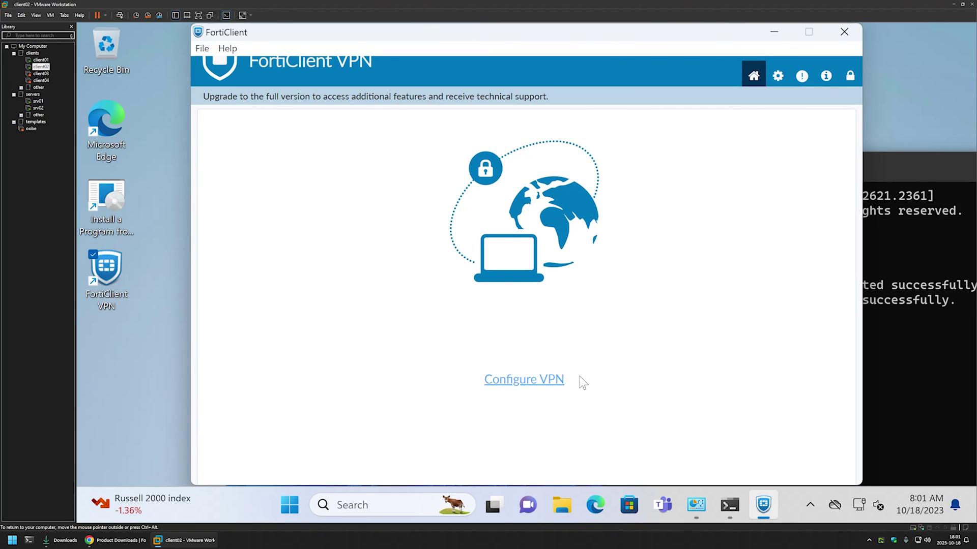